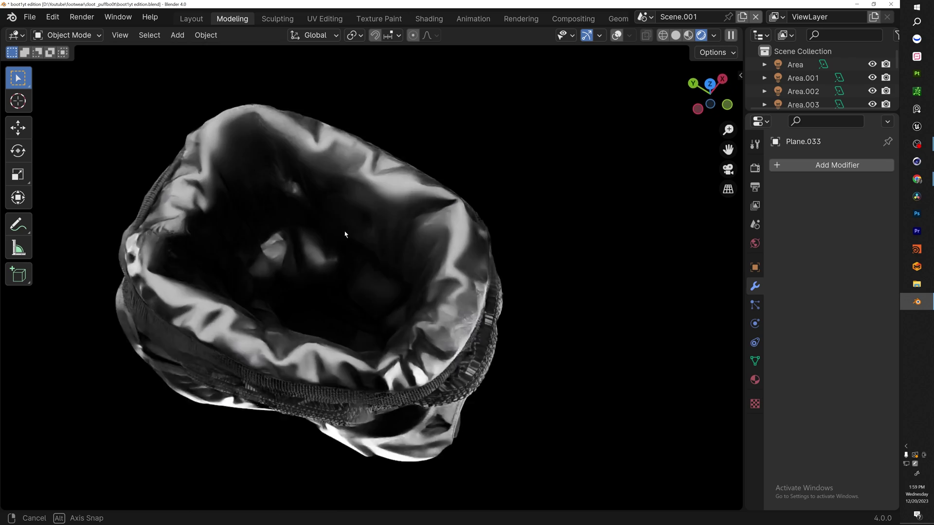
- Orbit around the row of boot variants and select the orange boot to show its Solidify modifier
{"action": "middle_click_drag", "start_coordinate": [436, 254], "coordinate": [356, 171]}
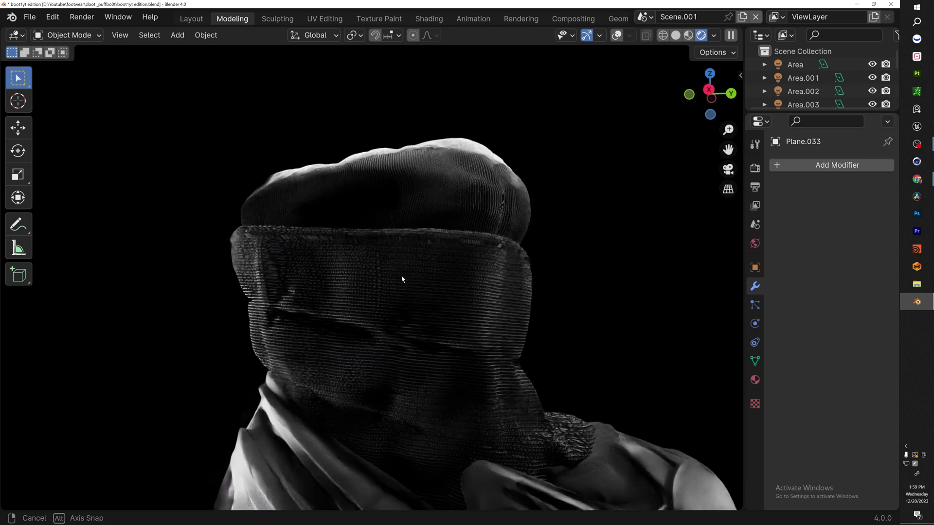
{"action": "middle_click_drag", "start_coordinate": [402, 278], "coordinate": [426, 271]}
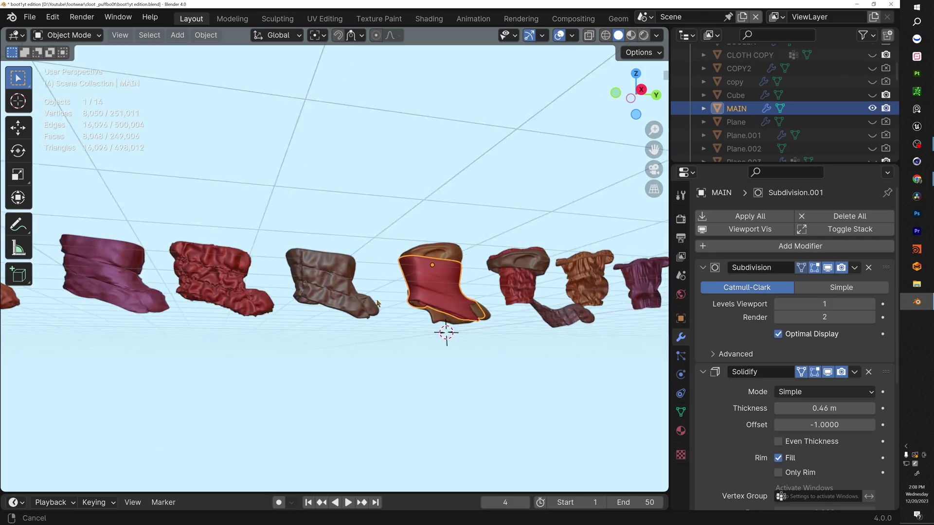
{"action": "middle_click_drag", "start_coordinate": [444, 327], "coordinate": [323, 255]}
{"action": "scroll", "coordinate": [370, 243], "scroll_direction": "up", "scroll_amount": 5}
{"action": "left_click", "coordinate": [370, 243]}
- Select the red ruffled boot and orbit around the row of boots
{"action": "scroll", "coordinate": [447, 242], "scroll_direction": "down", "scroll_amount": 6}
{"action": "left_click", "coordinate": [448, 242]}
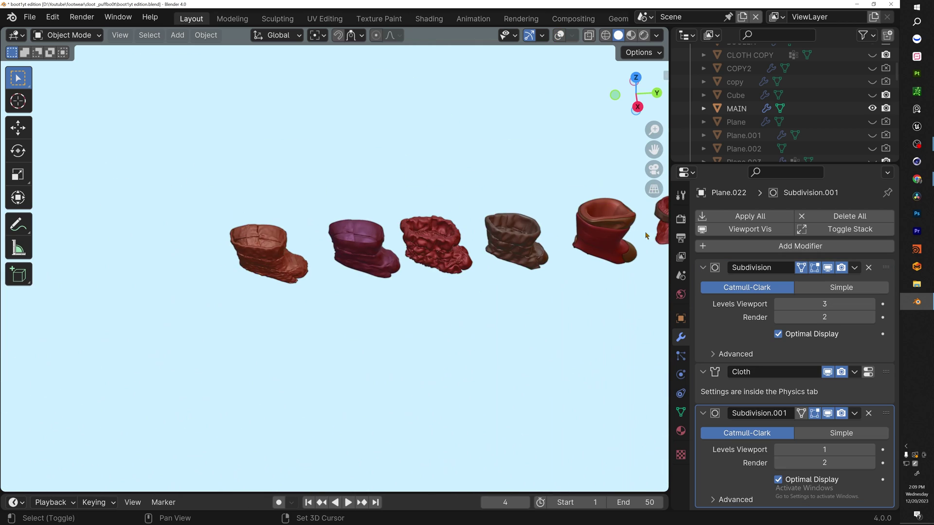
{"action": "scroll", "coordinate": [448, 242], "scroll_direction": "up", "scroll_amount": 6}
{"action": "middle_click_drag", "start_coordinate": [447, 241], "coordinate": [271, 224]}
{"action": "scroll", "coordinate": [431, 192], "scroll_direction": "down", "scroll_amount": 5}
{"action": "scroll", "coordinate": [485, 195], "scroll_direction": "up", "scroll_amount": 5}
{"action": "scroll", "coordinate": [442, 220], "scroll_direction": "up", "scroll_amount": 4}
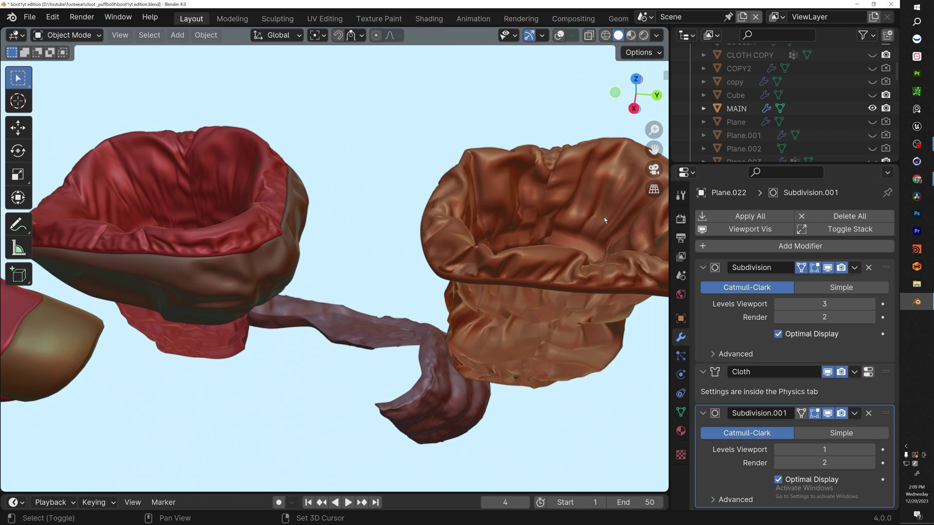
- Pan along the boot row past the purple and brown boots
{"action": "middle_click_drag", "start_coordinate": [603, 220], "coordinate": [359, 284], "text": "shift"}
{"action": "scroll", "coordinate": [500, 225], "scroll_direction": "down", "scroll_amount": 3}
{"action": "scroll", "coordinate": [294, 241], "scroll_direction": "down", "scroll_amount": 3}
{"action": "scroll", "coordinate": [365, 255], "scroll_direction": "up", "scroll_amount": 5}
{"action": "scroll", "coordinate": [359, 284], "scroll_direction": "up", "scroll_amount": 2}
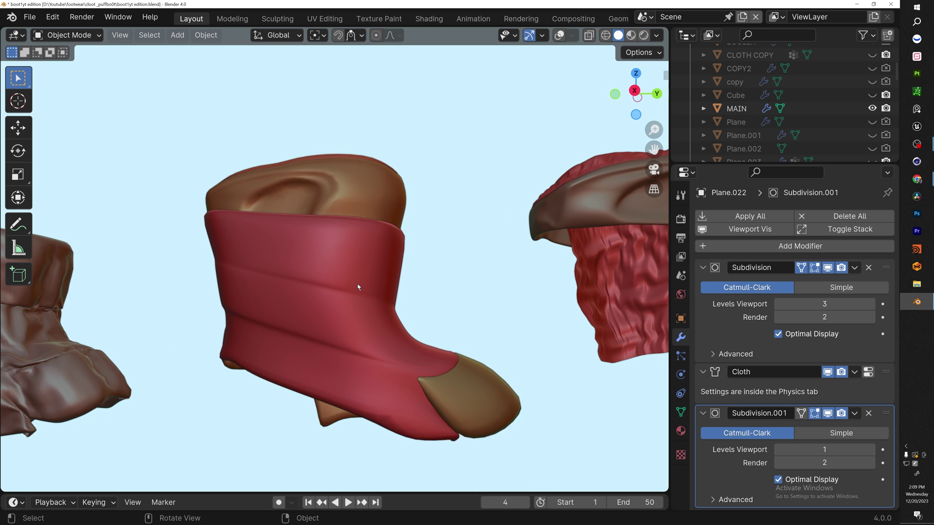
{"action": "scroll", "coordinate": [358, 287], "scroll_direction": "down", "scroll_amount": 4}
{"action": "middle_click_drag", "start_coordinate": [358, 287], "coordinate": [381, 289], "text": "shift"}
{"action": "scroll", "coordinate": [333, 299], "scroll_direction": "up", "scroll_amount": 3}
{"action": "scroll", "coordinate": [334, 299], "scroll_direction": "down", "scroll_amount": 3}
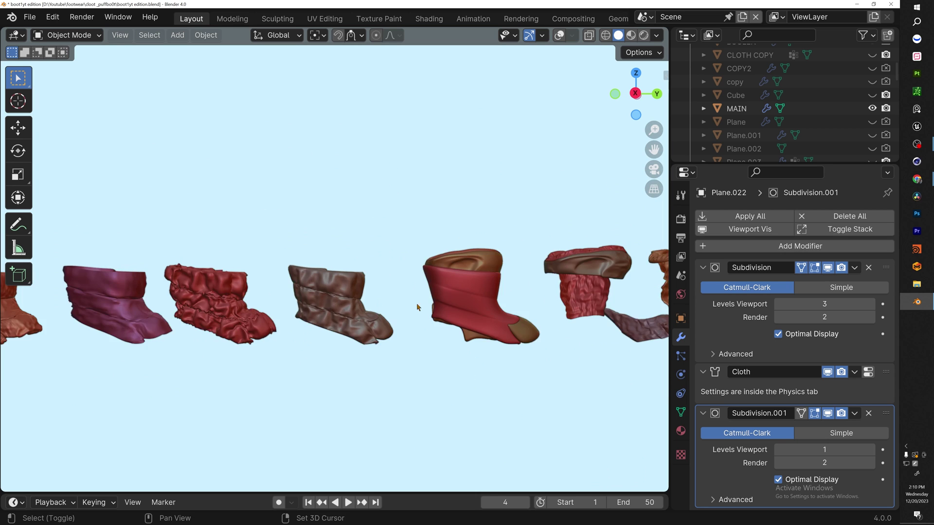
{"action": "middle_click_drag", "start_coordinate": [435, 311], "coordinate": [308, 255], "text": "shift"}
{"action": "scroll", "coordinate": [307, 254], "scroll_direction": "up", "scroll_amount": 3}
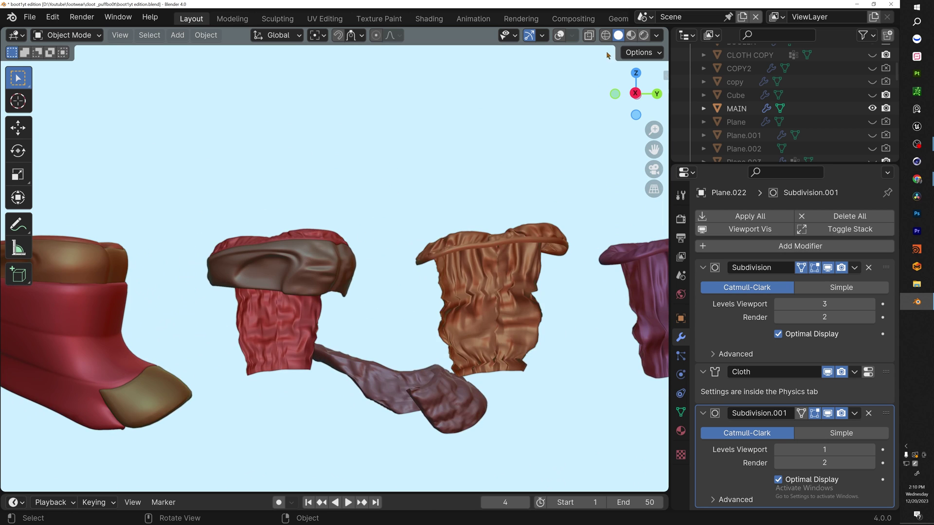
- Switch to Scene.001 and view its maroon-cuffed boot in Rendered shading from the side
{"action": "left_click", "coordinate": [645, 17]}
{"action": "left_click", "coordinate": [681, 48]}
{"action": "scroll", "coordinate": [307, 254], "scroll_direction": "up", "scroll_amount": 4}
{"action": "middle_click_drag", "start_coordinate": [325, 221], "coordinate": [311, 244]}
{"action": "scroll", "coordinate": [302, 240], "scroll_direction": "up", "scroll_amount": 1}
{"action": "scroll", "coordinate": [302, 236], "scroll_direction": "down", "scroll_amount": 3}
{"action": "left_click", "coordinate": [643, 35]}
{"action": "mouse_move", "coordinate": [584, 195]}
{"action": "middle_mouse_down"}
{"action": "mouse_move", "coordinate": [469, 271]}
{"action": "mouse_move", "coordinate": [629, 202]}
{"action": "mouse_move", "coordinate": [51, 175]}
{"action": "mouse_move", "coordinate": [226, 37]}
{"action": "middle_mouse_up"}
- Return to Solid shading, switch to Scene.002, and isolate boot MAIN.001 in local view
{"action": "left_click", "coordinate": [601, 35]}
{"action": "left_click", "coordinate": [644, 17]}
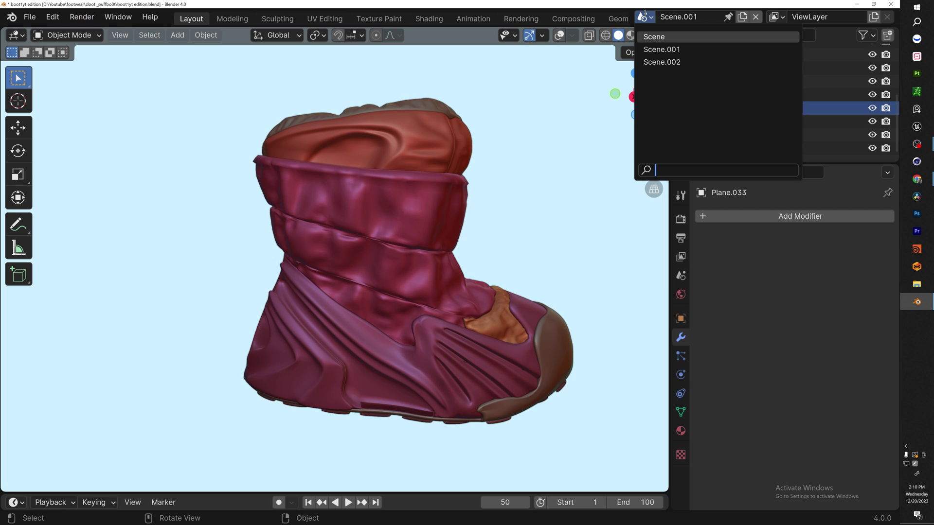
{"action": "left_click", "coordinate": [717, 62]}
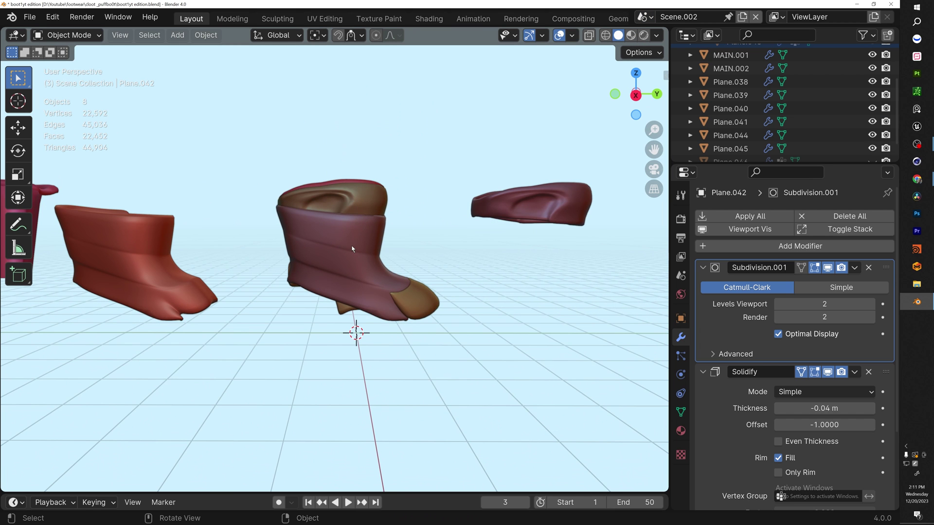
{"action": "left_click", "coordinate": [352, 249]}
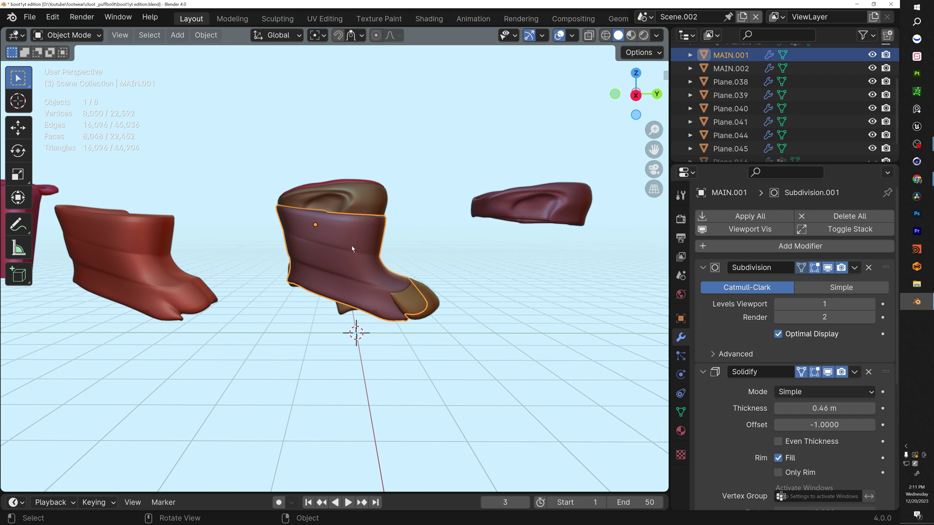
{"action": "key", "text": "KP_Divide"}
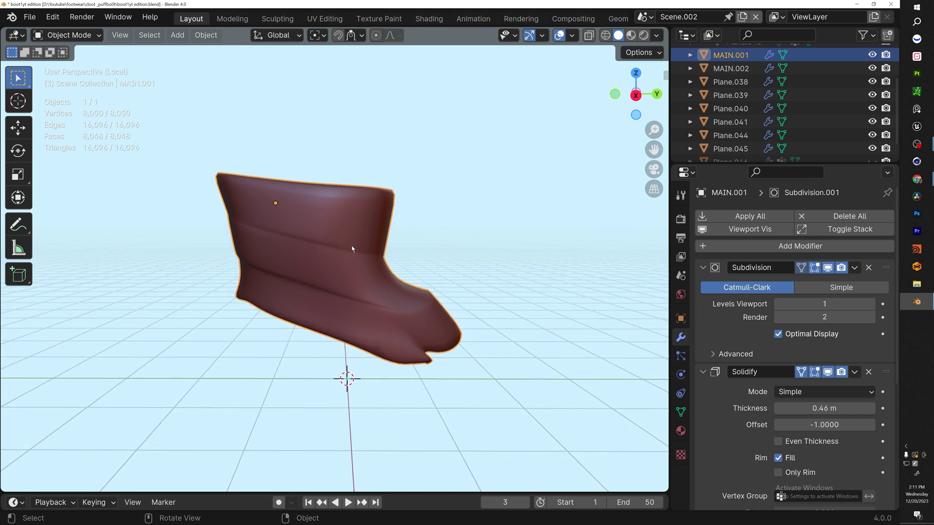
- In Edit Mode, add two new edge loops across the MAIN.001 mesh
{"action": "key", "text": "Tab"}
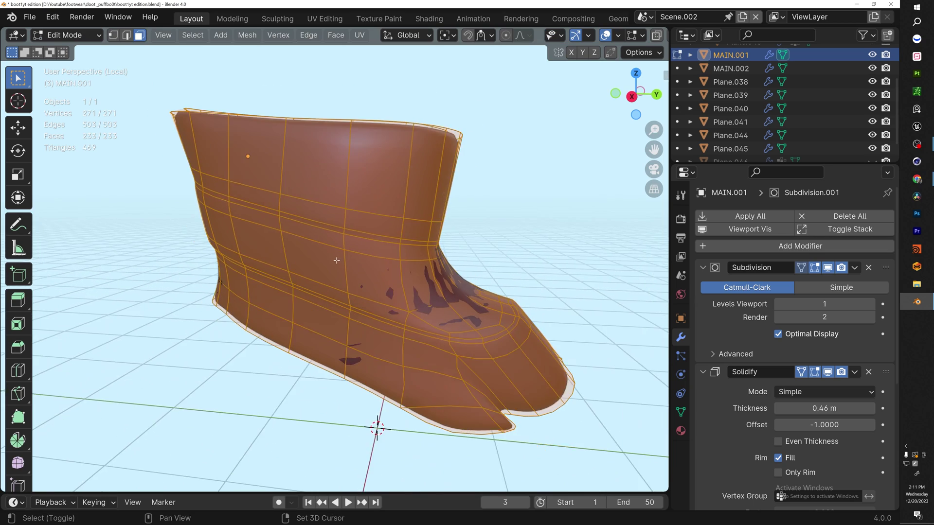
{"action": "key", "text": "alt+a"}
{"action": "mouse_move", "coordinate": [385, 219]}
{"action": "middle_mouse_down"}
{"action": "mouse_move", "coordinate": [409, 198]}
{"action": "mouse_move", "coordinate": [375, 203]}
{"action": "middle_mouse_up"}
{"action": "scroll", "coordinate": [341, 209], "scroll_direction": "up", "scroll_amount": 2}
{"action": "key", "text": "ctrl+r"}
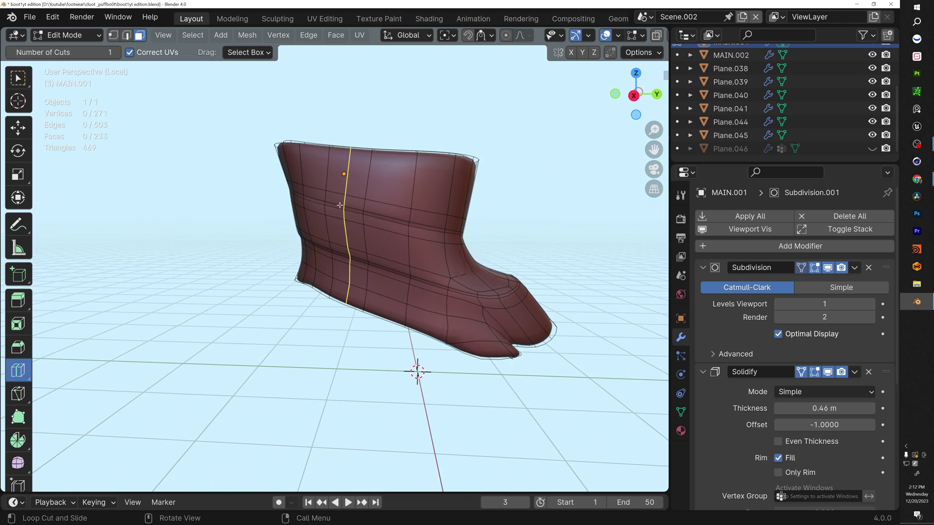
{"action": "left_click", "coordinate": [448, 250]}
{"action": "middle_click_drag", "start_coordinate": [449, 251], "coordinate": [371, 184]}
{"action": "left_click", "coordinate": [205, 219]}
{"action": "key", "text": "w"}
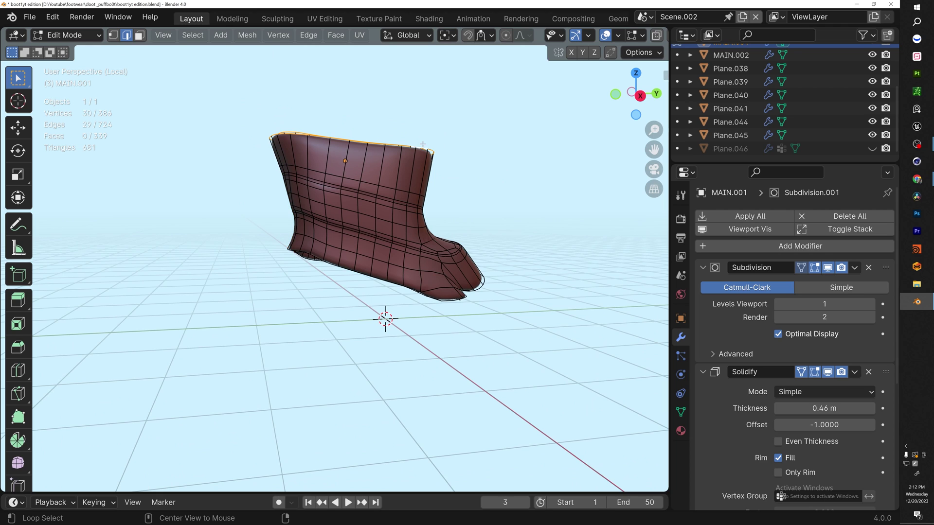
- Select the boot's bottom edge loop and create a new vertex group named Group
{"action": "scroll", "coordinate": [442, 148], "scroll_direction": "up", "scroll_amount": 5}
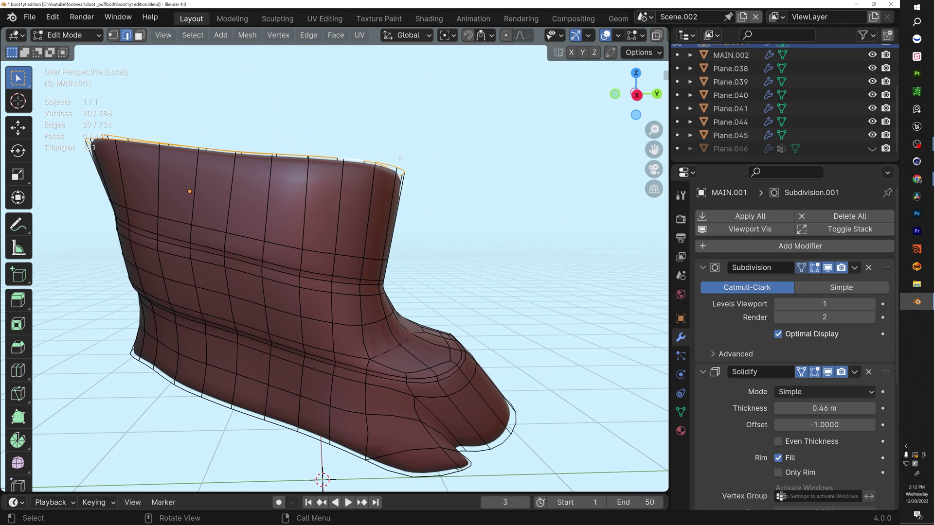
{"action": "mouse_move", "coordinate": [411, 159]}
{"action": "middle_mouse_down"}
{"action": "mouse_move", "coordinate": [261, 255]}
{"action": "mouse_move", "coordinate": [391, 254]}
{"action": "mouse_move", "coordinate": [405, 243]}
{"action": "mouse_move", "coordinate": [396, 247]}
{"action": "mouse_move", "coordinate": [395, 167]}
{"action": "middle_mouse_up"}
{"action": "left_click", "coordinate": [411, 242], "text": "alt+shift"}
{"action": "middle_click_drag", "start_coordinate": [412, 330], "coordinate": [397, 292], "text": "shift"}
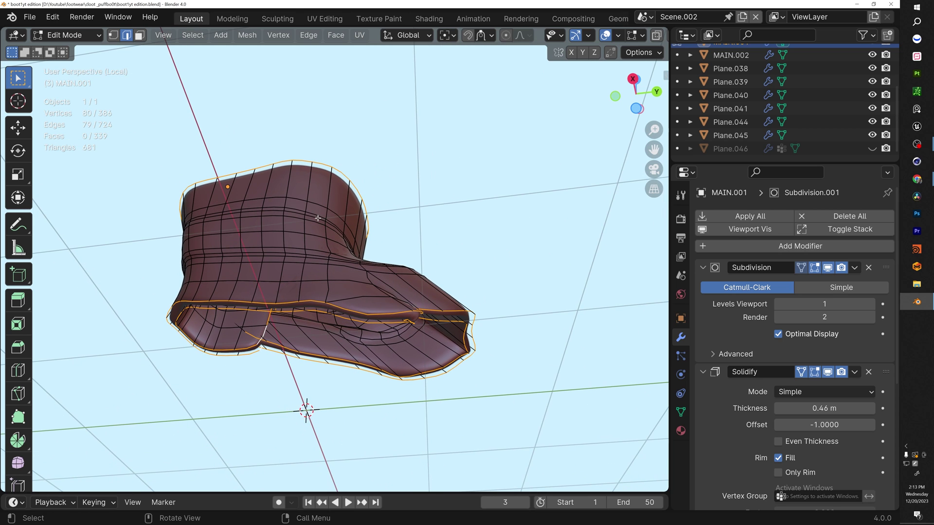
{"action": "middle_click_drag", "start_coordinate": [352, 227], "coordinate": [384, 231]}
{"action": "left_click", "coordinate": [680, 412]}
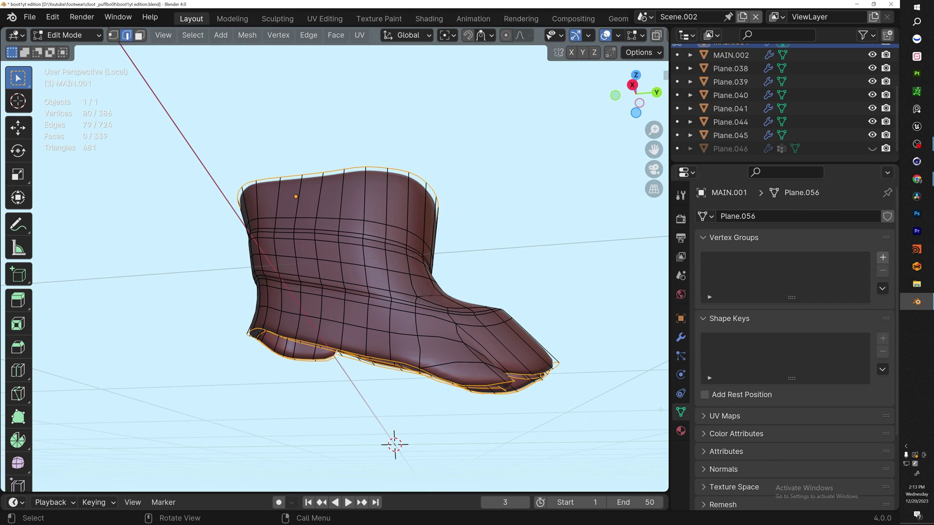
{"action": "left_click", "coordinate": [883, 258]}
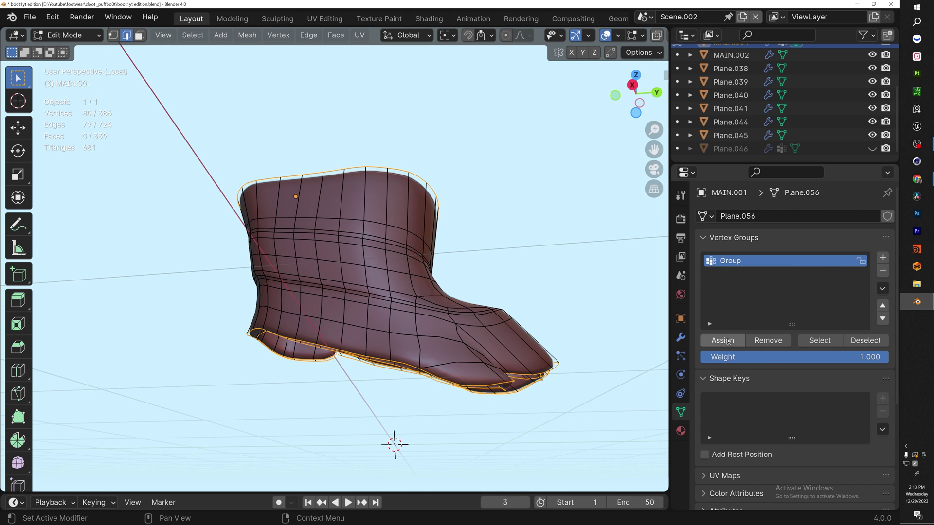
- Add further edge loops along the shaft and sole to the Group selection
{"action": "middle_click_drag", "start_coordinate": [432, 279], "coordinate": [348, 292]}
{"action": "scroll", "coordinate": [349, 291], "scroll_direction": "up", "scroll_amount": 2}
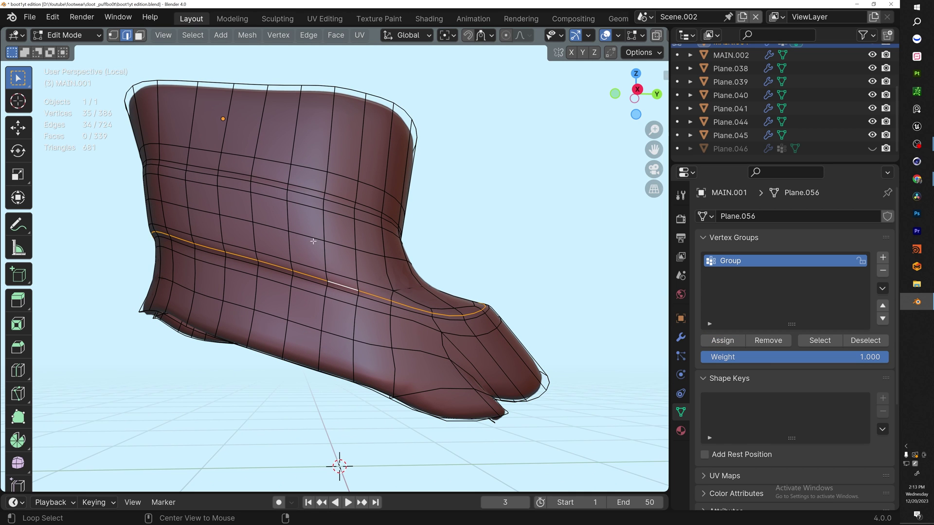
{"action": "middle_click_drag", "start_coordinate": [314, 236], "coordinate": [352, 297], "text": "shift"}
{"action": "left_click", "coordinate": [346, 256], "text": "alt"}
{"action": "scroll", "coordinate": [384, 348], "scroll_direction": "down", "scroll_amount": 5}
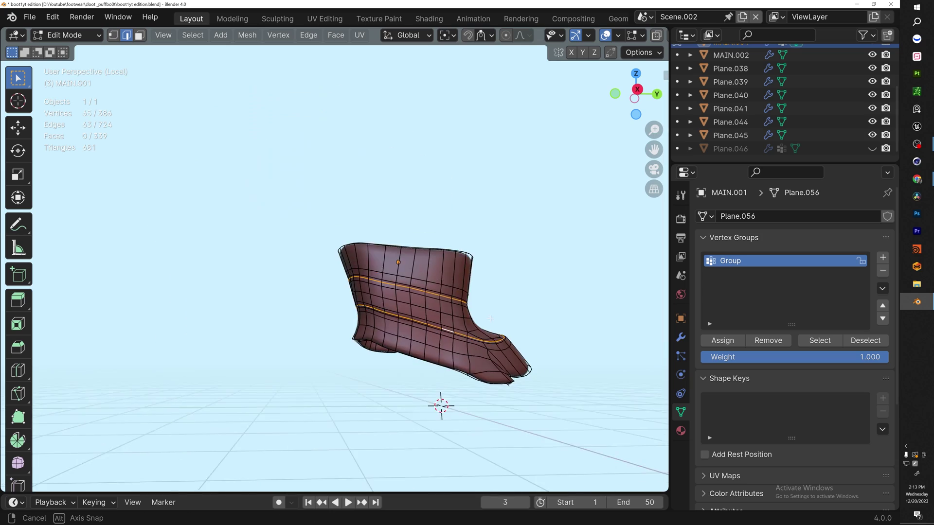
{"action": "middle_click_drag", "start_coordinate": [439, 402], "coordinate": [417, 384]}
{"action": "middle_click_drag", "start_coordinate": [654, 375], "coordinate": [391, 317]}
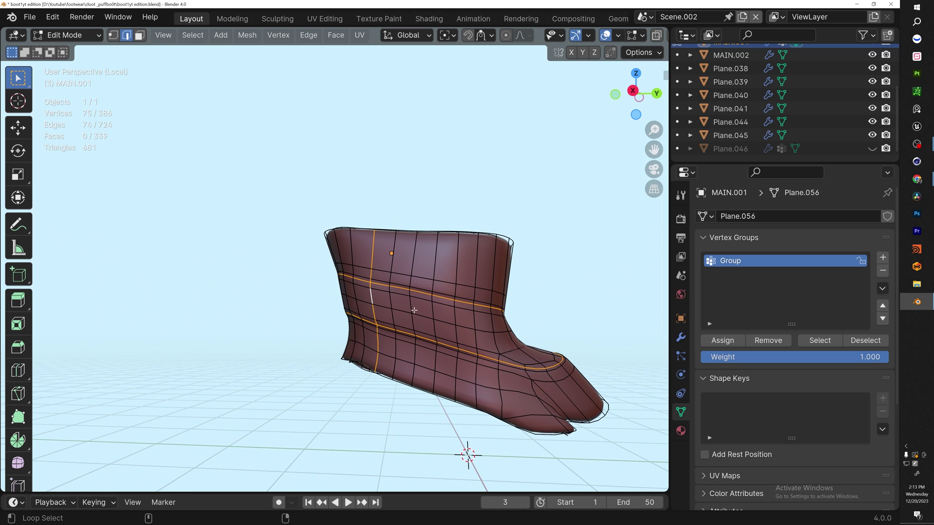
{"action": "left_click", "coordinate": [464, 316], "text": "alt+shift"}
{"action": "middle_click_drag", "start_coordinate": [465, 316], "coordinate": [411, 292], "text": "shift"}
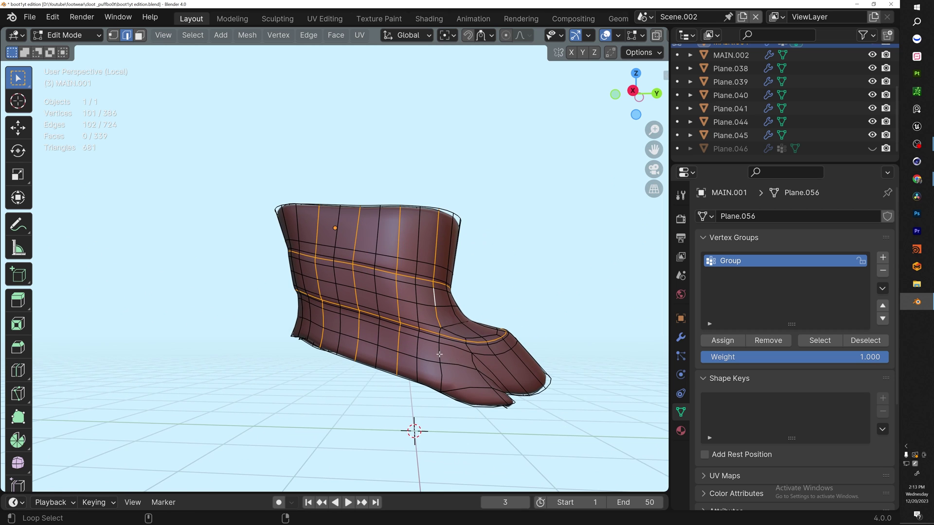
{"action": "left_click", "coordinate": [375, 353], "text": "alt+shift"}
{"action": "middle_click_drag", "start_coordinate": [439, 354], "coordinate": [583, 298]}
{"action": "left_click", "coordinate": [390, 249], "text": "alt+shift"}
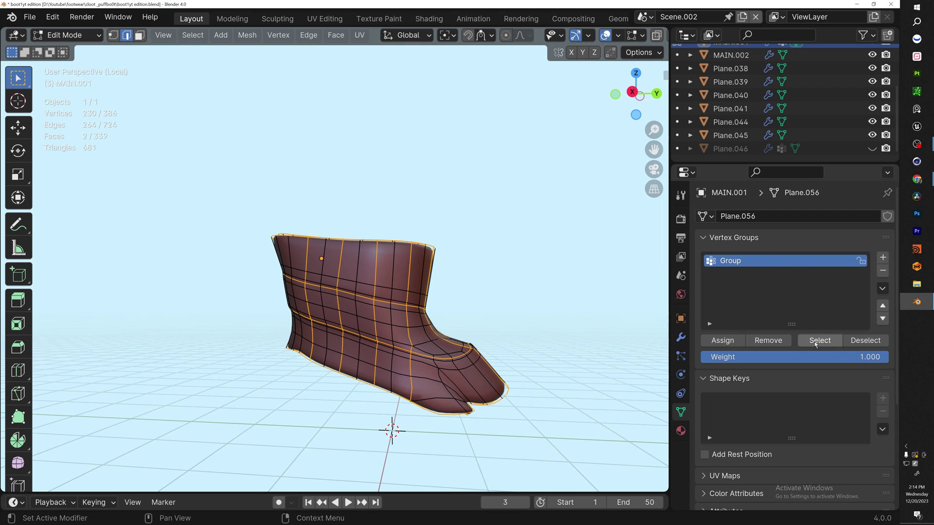
{"action": "middle_click_drag", "start_coordinate": [514, 361], "coordinate": [337, 379]}
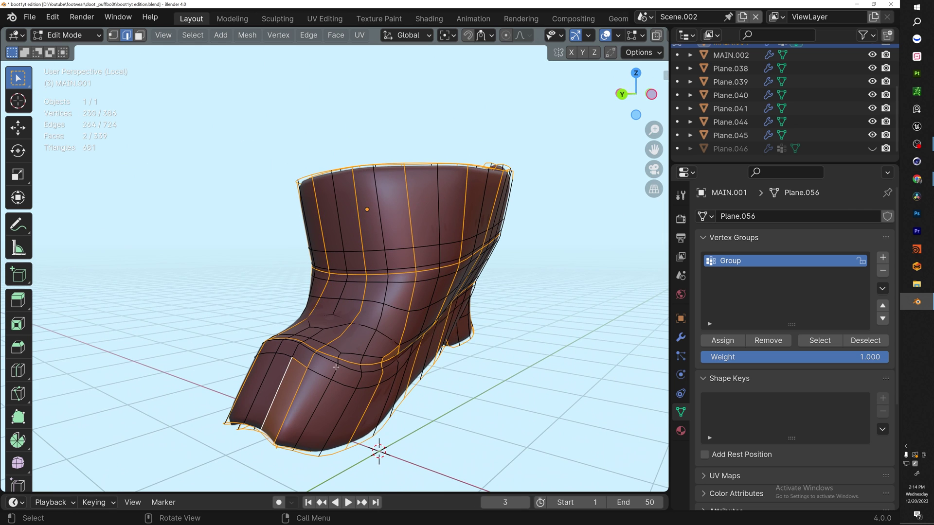
- Select Group's vertices, extend to the connected shaft, and assign them to Group
{"action": "left_click", "coordinate": [827, 342]}
{"action": "middle_click_drag", "start_coordinate": [341, 292], "coordinate": [347, 303]}
{"action": "scroll", "coordinate": [317, 296], "scroll_direction": "up", "scroll_amount": 2}
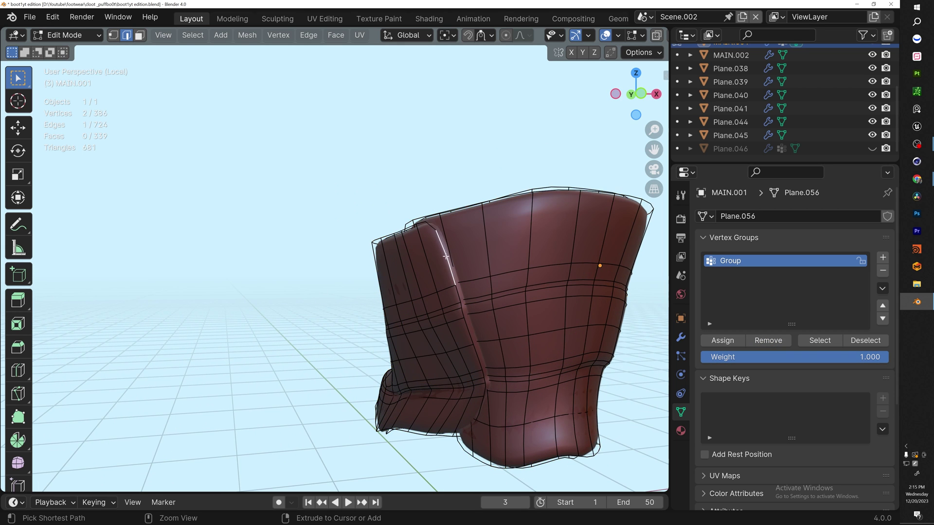
{"action": "key", "text": "l"}
{"action": "middle_click_drag", "start_coordinate": [446, 258], "coordinate": [723, 352]}
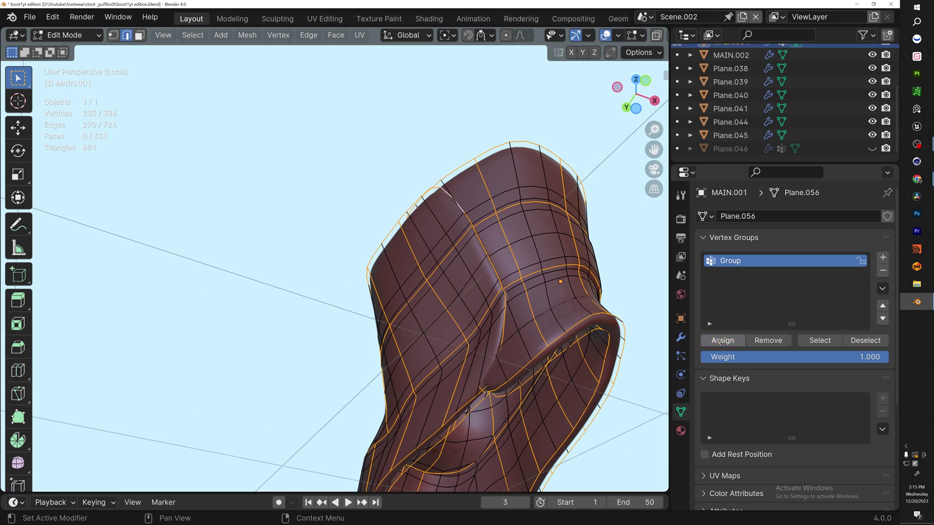
{"action": "left_click", "coordinate": [719, 343]}
{"action": "scroll", "coordinate": [437, 369], "scroll_direction": "down", "scroll_amount": 5}
{"action": "middle_click_drag", "start_coordinate": [438, 369], "coordinate": [399, 296]}
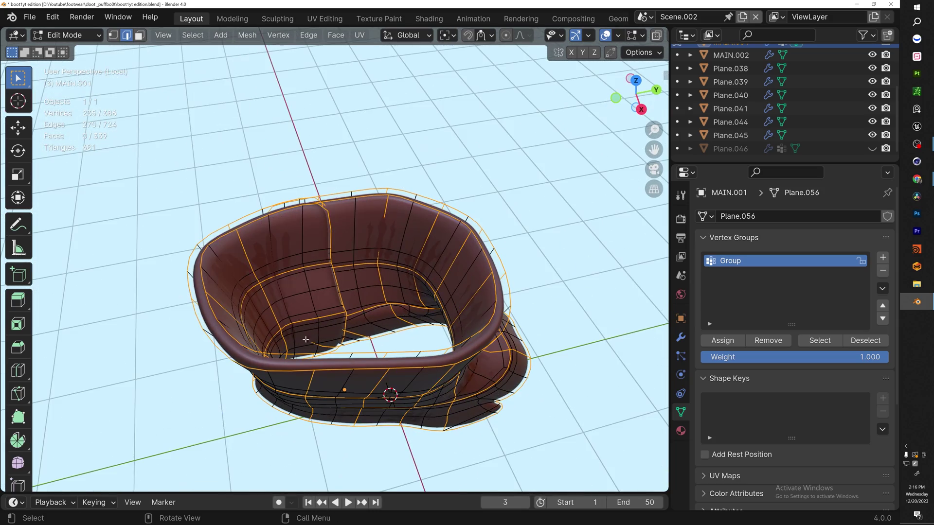
- Select the inner strip faces inside the boot opening and add Group's faces to the selection
{"action": "middle_click_drag", "start_coordinate": [311, 317], "coordinate": [343, 304]}
{"action": "middle_click_drag", "start_coordinate": [459, 286], "coordinate": [253, 334]}
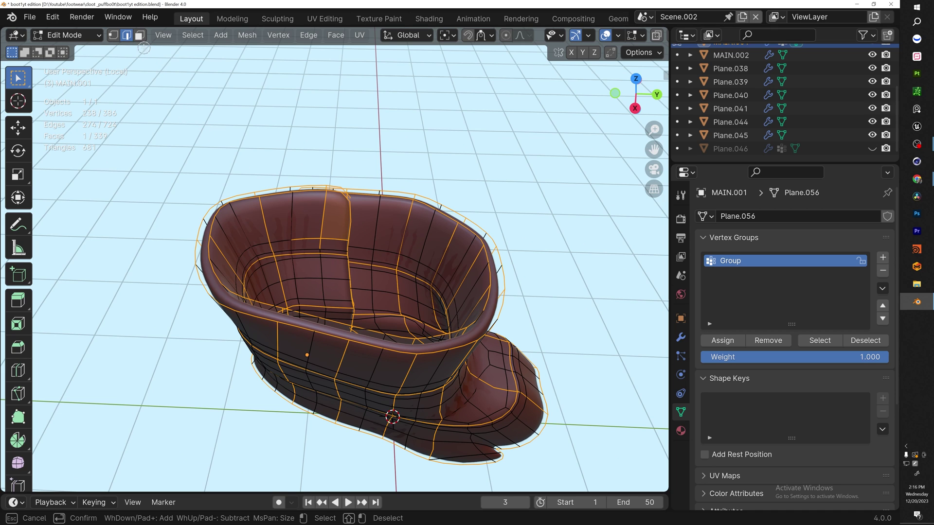
{"action": "key", "text": "3"}
{"action": "left_click_drag", "start_coordinate": [316, 200], "coordinate": [321, 246]}
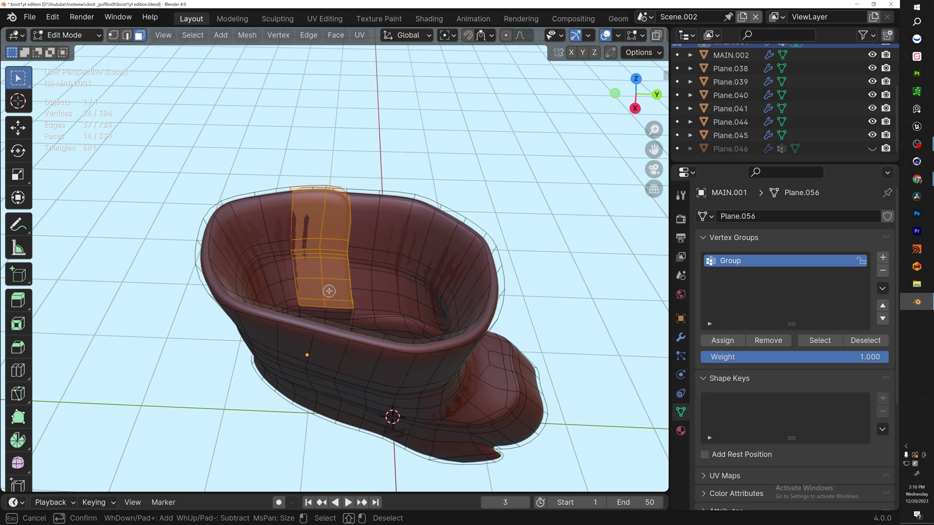
{"action": "middle_click_drag", "start_coordinate": [329, 291], "coordinate": [321, 307]}
{"action": "left_click_drag", "start_coordinate": [321, 306], "coordinate": [313, 324]}
{"action": "middle_click_drag", "start_coordinate": [302, 317], "coordinate": [558, 380]}
{"action": "key", "text": "Escape"}
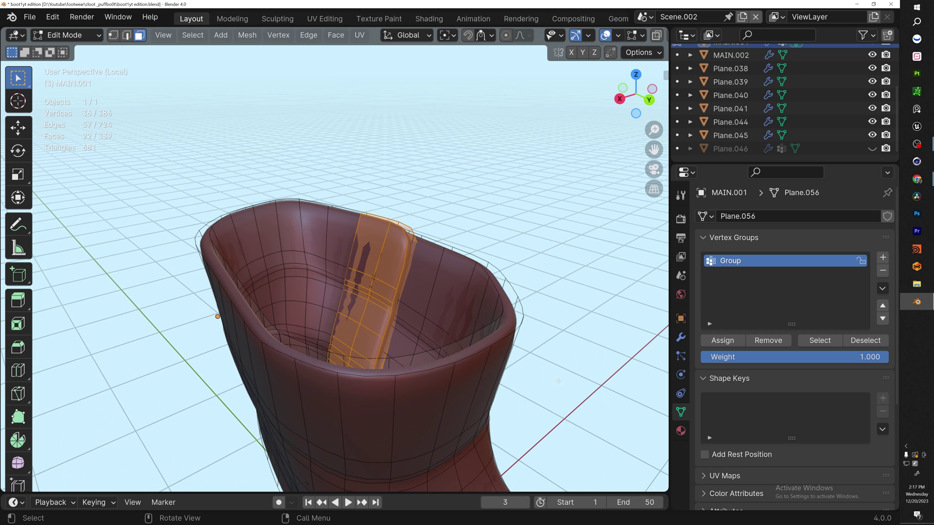
{"action": "left_click", "coordinate": [820, 341]}
- Review MAIN.001's Subdivision, 0.46 m Solidify and Subdivision.001 modifiers in the modifier stack
{"action": "middle_click_drag", "start_coordinate": [350, 341], "coordinate": [284, 213]}
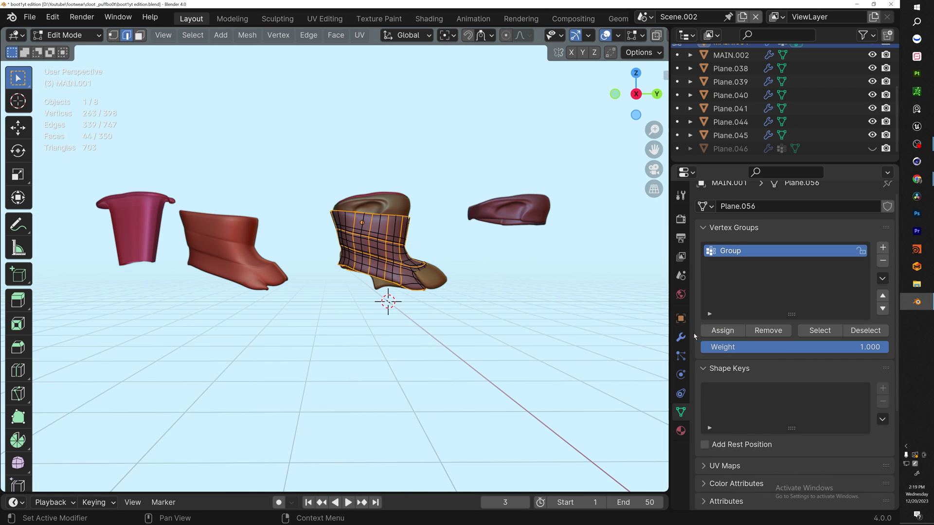
{"action": "left_click", "coordinate": [681, 337]}
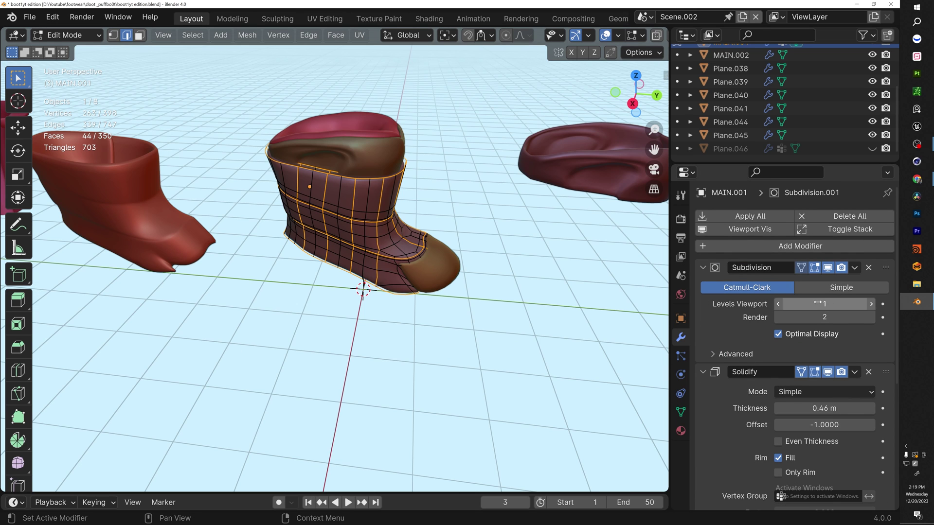
{"action": "scroll", "coordinate": [754, 306], "scroll_direction": "down", "scroll_amount": 4}
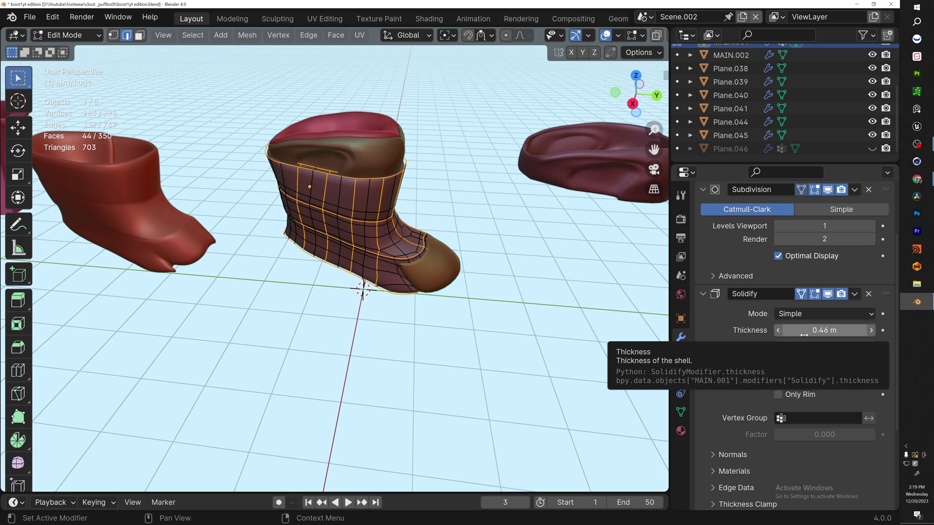
{"action": "scroll", "coordinate": [784, 365], "scroll_direction": "down", "scroll_amount": 6}
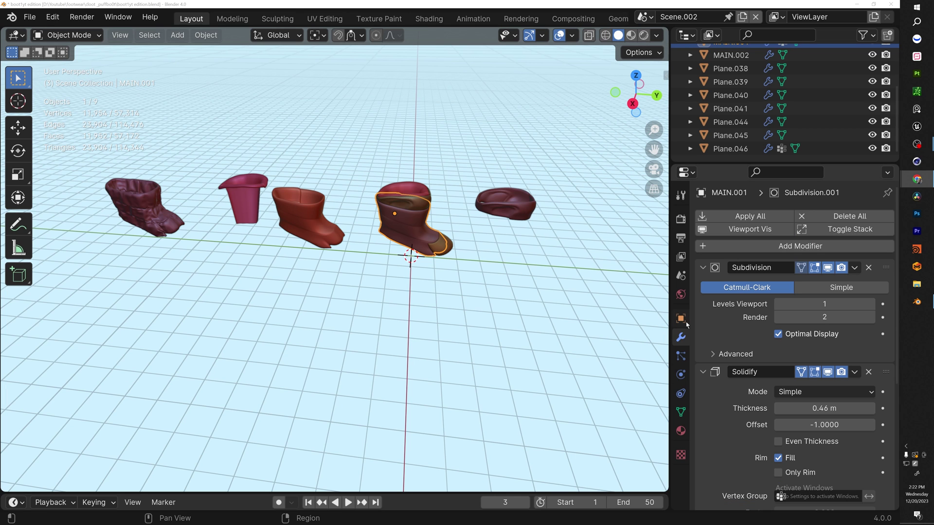
- Add Cloth physics to MAIN.001 and apply the Leather cloth preset
{"action": "left_click", "coordinate": [681, 374]}
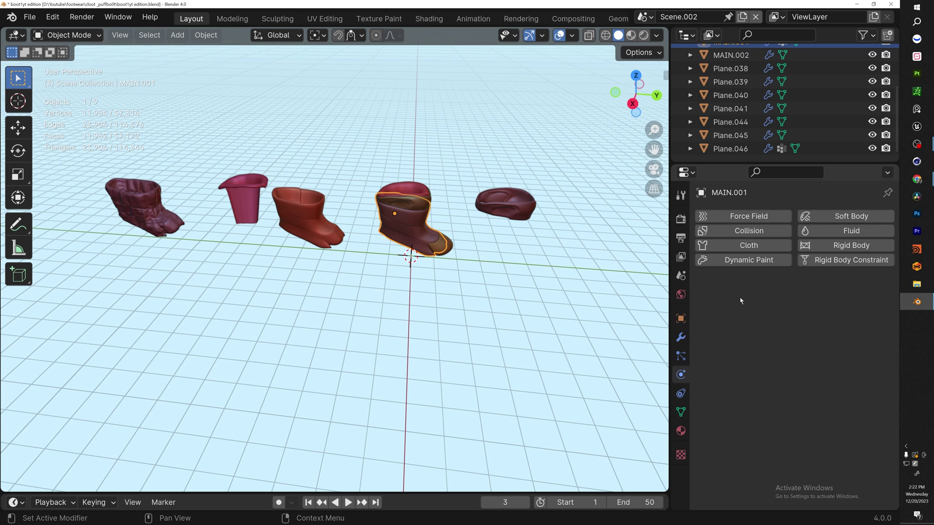
{"action": "left_click", "coordinate": [748, 245]}
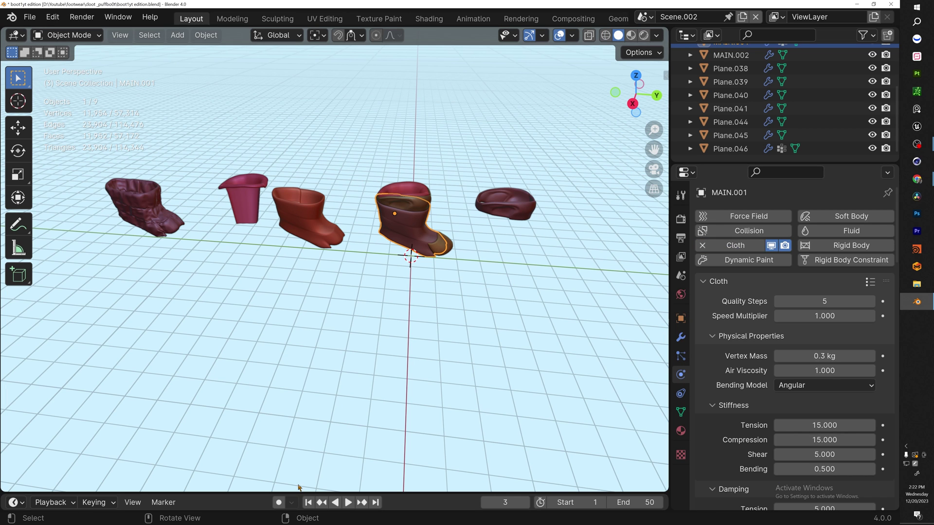
{"action": "left_click", "coordinate": [308, 503]}
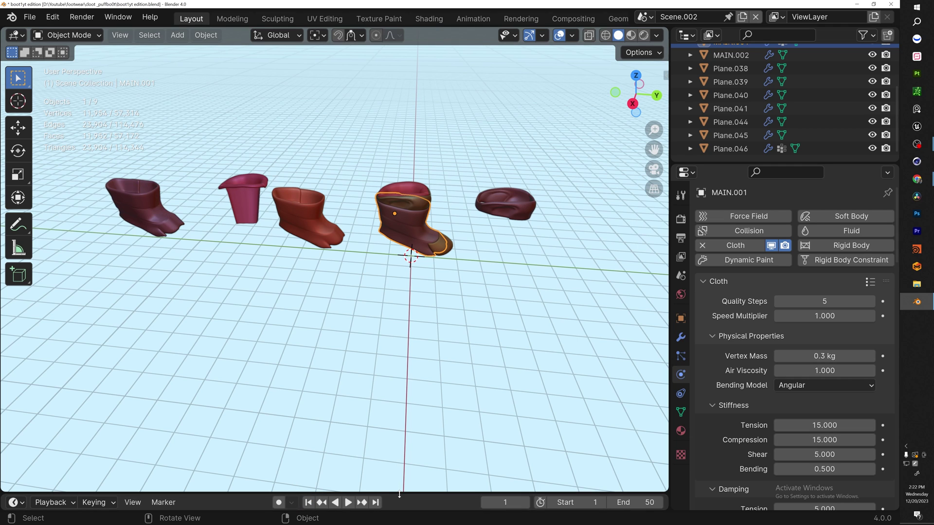
{"action": "left_click_drag", "start_coordinate": [399, 495], "coordinate": [399, 370]}
{"action": "left_click", "coordinate": [871, 282]}
{"action": "left_click", "coordinate": [826, 232]}
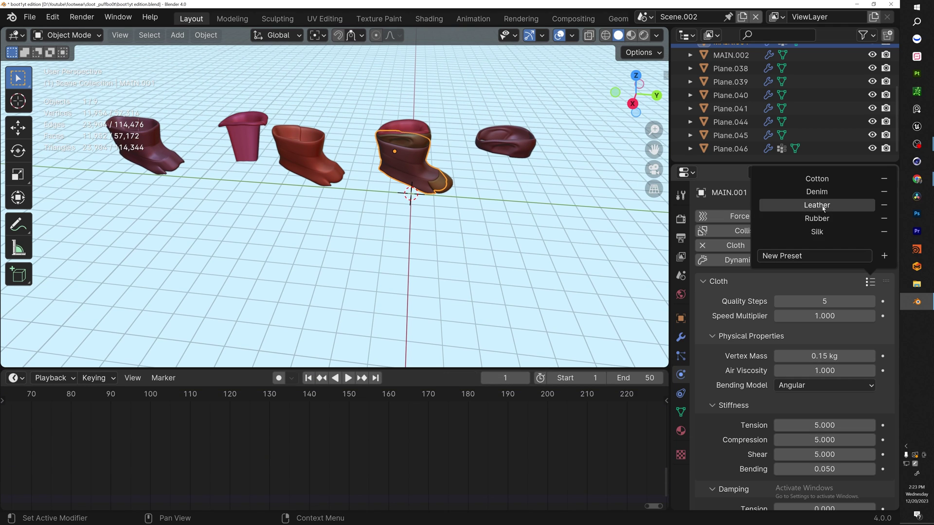
{"action": "left_click", "coordinate": [824, 207]}
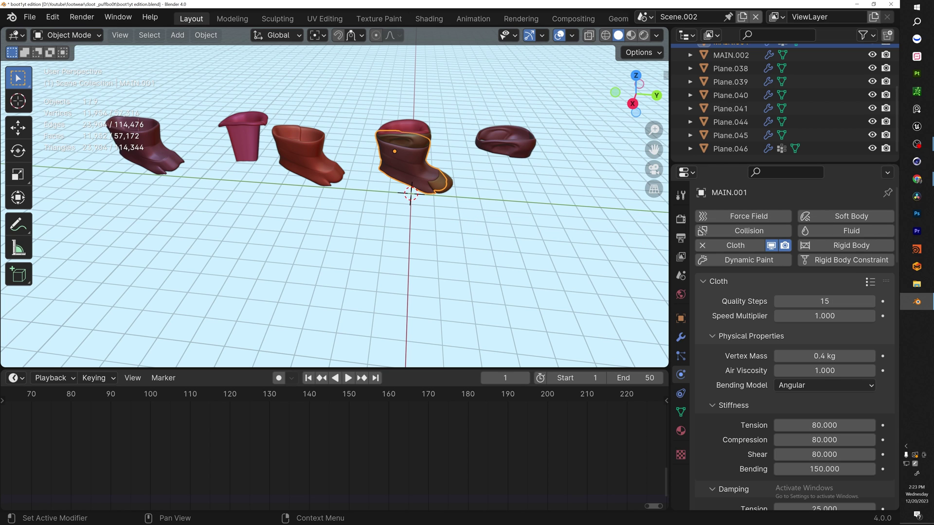
- End the cloth cache at frame 50 and pin the cloth to the Group vertex group
{"action": "scroll", "coordinate": [740, 257], "scroll_direction": "down", "scroll_amount": 7}
{"action": "scroll", "coordinate": [740, 257], "scroll_direction": "up", "scroll_amount": 3}
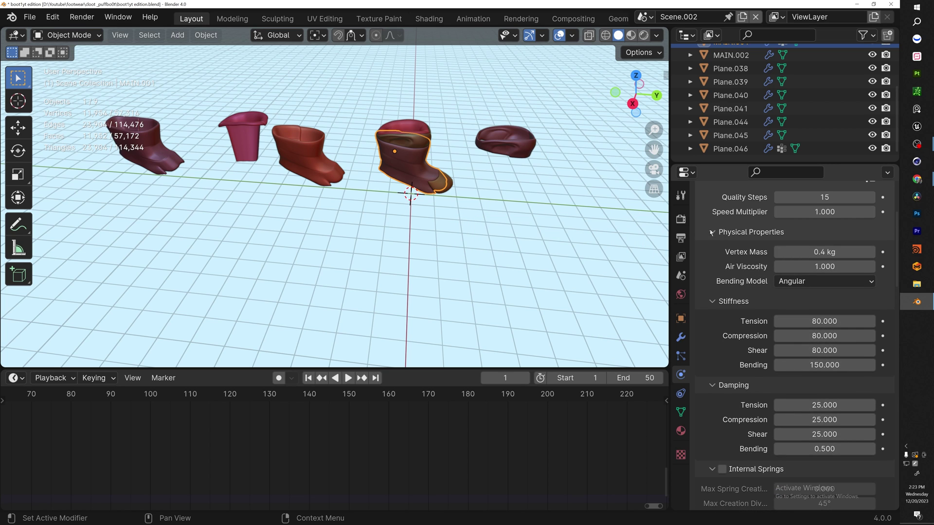
{"action": "left_click", "coordinate": [712, 233]}
{"action": "left_click", "coordinate": [840, 312]}
{"action": "key", "text": "BackSpace"}
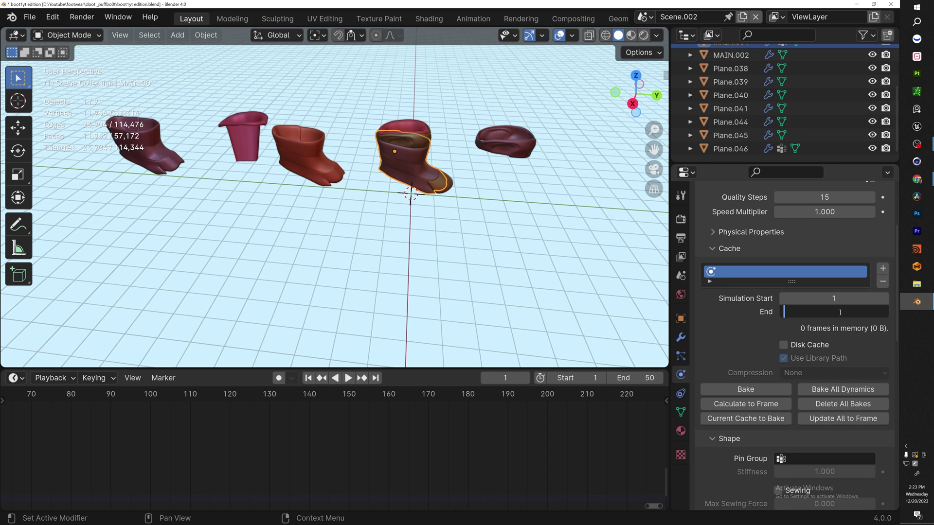
{"action": "left_click", "coordinate": [710, 252]}
{"action": "scroll", "coordinate": [710, 253], "scroll_direction": "up", "scroll_amount": 4}
{"action": "scroll", "coordinate": [759, 316], "scroll_direction": "down", "scroll_amount": 2}
{"action": "left_click", "coordinate": [776, 315]}
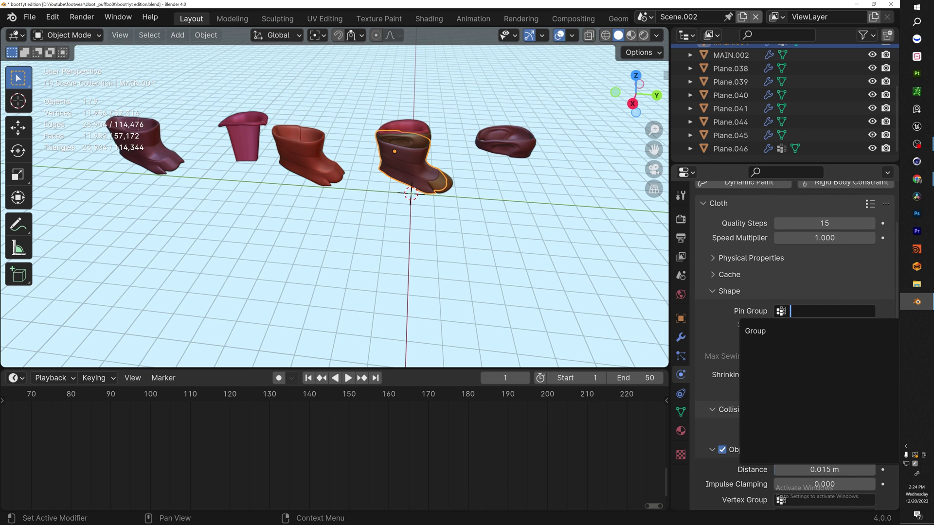
{"action": "left_click", "coordinate": [755, 332]}
- Set the cloth's Field Weights gravity to 0 and play the simulation
{"action": "scroll", "coordinate": [824, 372], "scroll_direction": "down", "scroll_amount": 1}
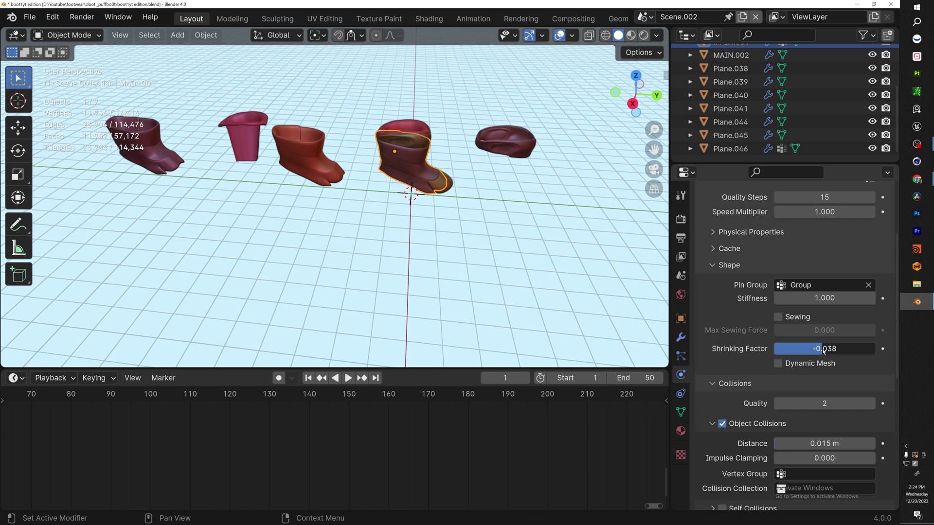
{"action": "scroll", "coordinate": [790, 347], "scroll_direction": "down", "scroll_amount": 4}
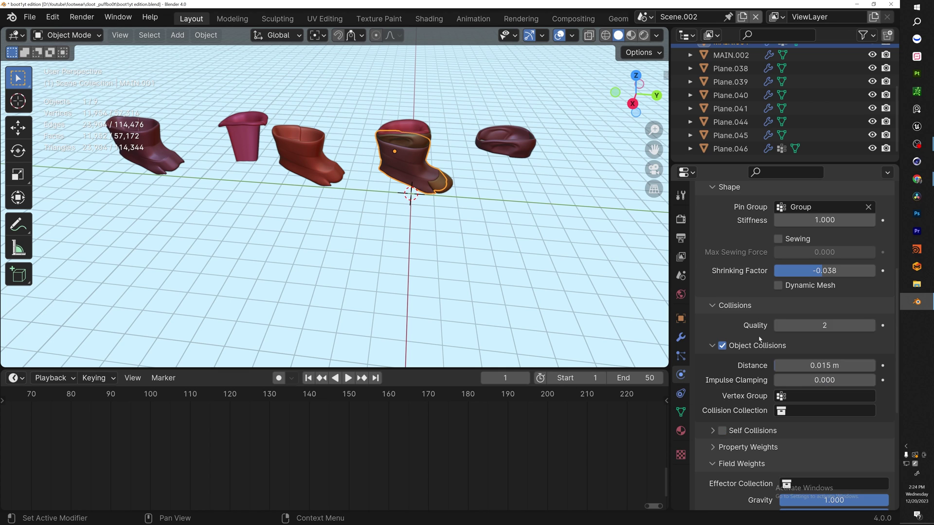
{"action": "left_click", "coordinate": [736, 305]}
{"action": "scroll", "coordinate": [808, 360], "scroll_direction": "down", "scroll_amount": 1}
{"action": "left_click_drag", "start_coordinate": [866, 354], "coordinate": [792, 343]}
{"action": "scroll", "coordinate": [792, 342], "scroll_direction": "up", "scroll_amount": 1}
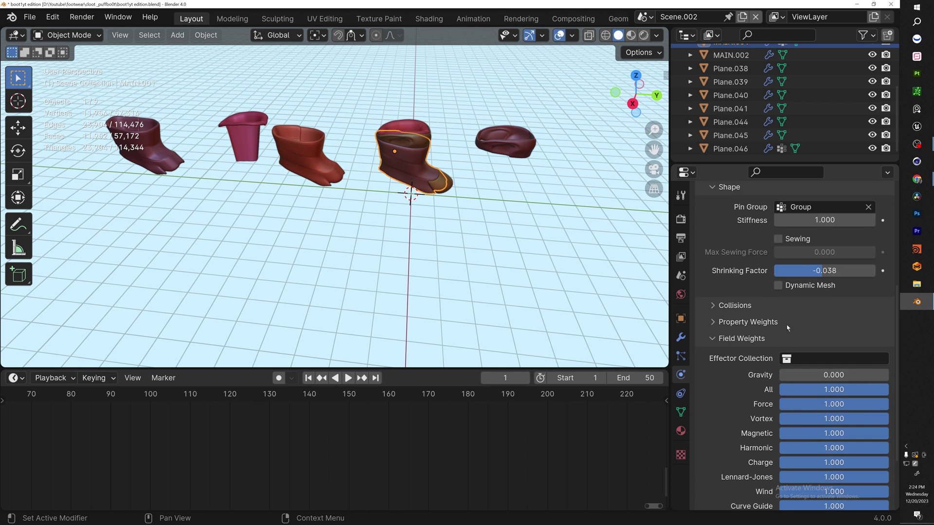
{"action": "left_click", "coordinate": [719, 281]}
{"action": "key", "text": "space"}
{"action": "middle_click_drag", "start_coordinate": [250, 194], "coordinate": [444, 198]}
- Bring up the cloth Shape settings for the -0.1 shrinking factor
{"action": "left_click", "coordinate": [718, 281]}
{"action": "scroll", "coordinate": [765, 311], "scroll_direction": "down", "scroll_amount": 4}
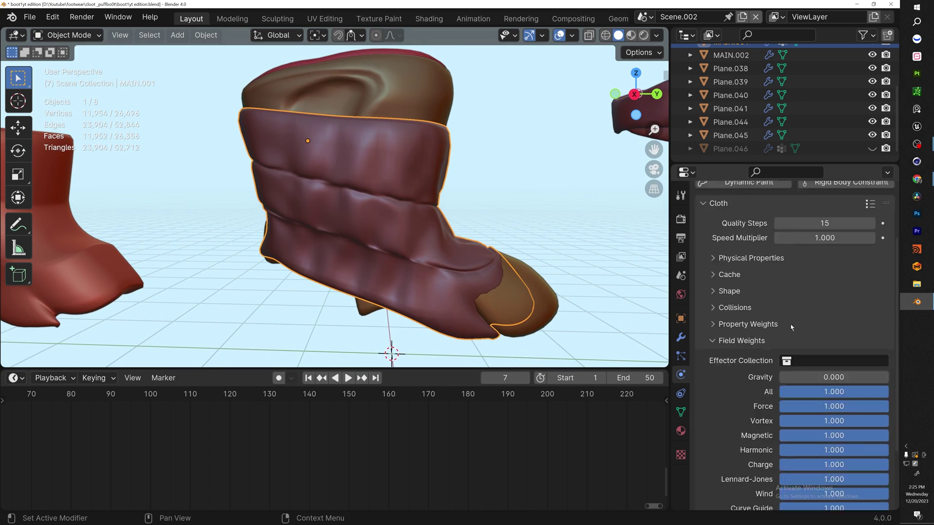
{"action": "left_click", "coordinate": [714, 286]}
{"action": "scroll", "coordinate": [822, 343], "scroll_direction": "down", "scroll_amount": 2}
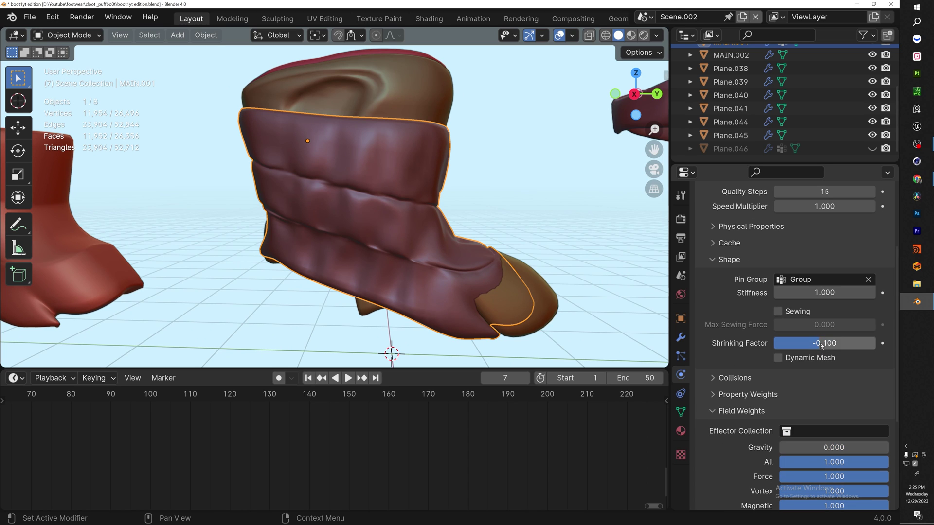
- Enable Internal Springs and Pressure on the cloth, with a pressure of 3
{"action": "left_click", "coordinate": [719, 226]}
{"action": "scroll", "coordinate": [778, 316], "scroll_direction": "down", "scroll_amount": 6}
{"action": "scroll", "coordinate": [759, 322], "scroll_direction": "up", "scroll_amount": 6}
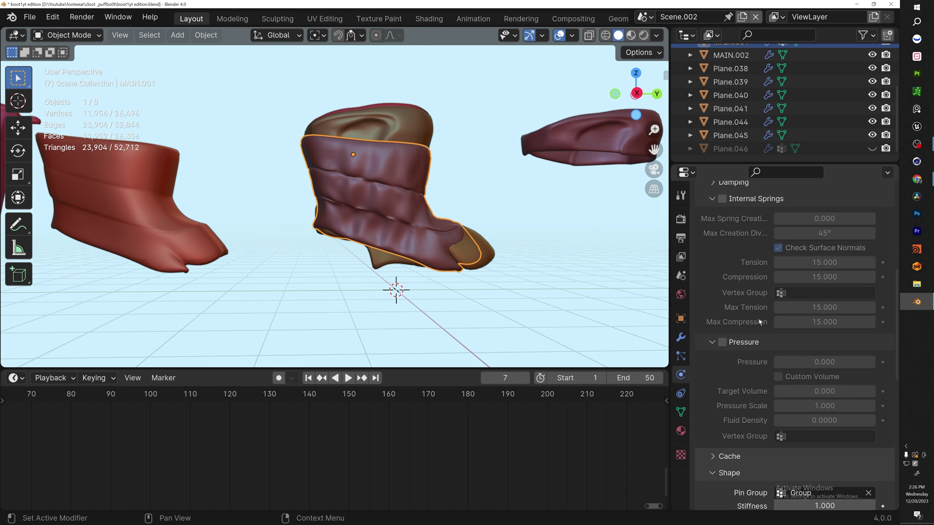
{"action": "left_click", "coordinate": [722, 277]}
{"action": "scroll", "coordinate": [725, 292], "scroll_direction": "down", "scroll_amount": 4}
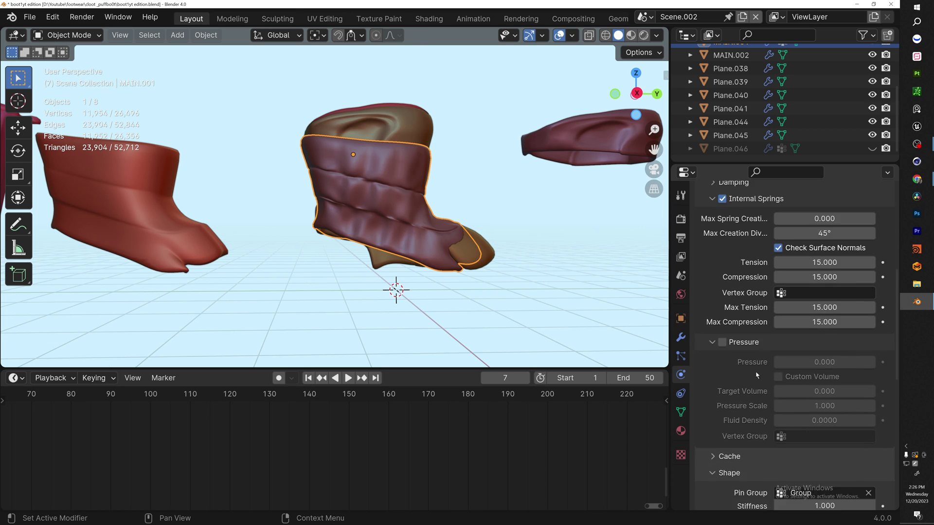
{"action": "left_click", "coordinate": [723, 342]}
{"action": "left_click", "coordinate": [827, 364]}
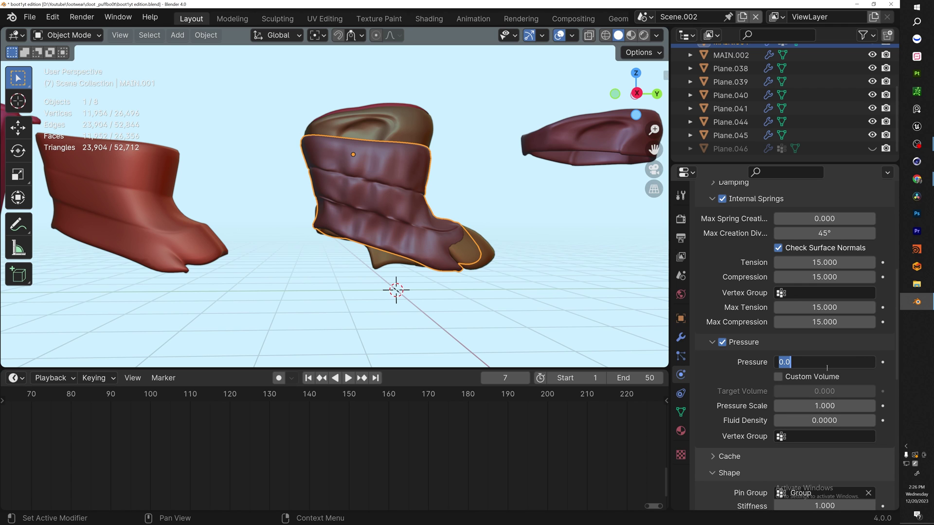
{"action": "type", "text": "3"}
{"action": "key", "text": "Return"}
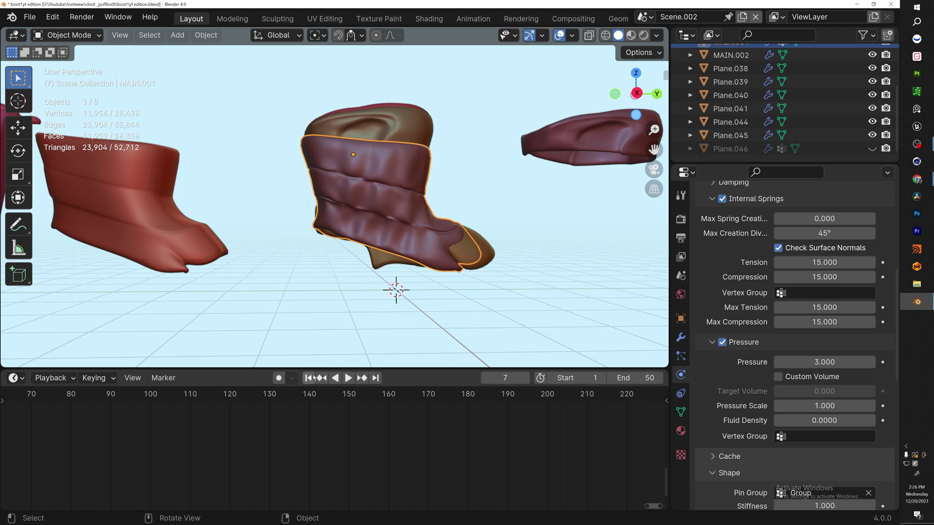
- Confirm the pressure value and step the simulation back to inspect the puffed boot
{"action": "key", "text": "Left"}
{"action": "scroll", "coordinate": [384, 223], "scroll_direction": "up", "scroll_amount": 4}
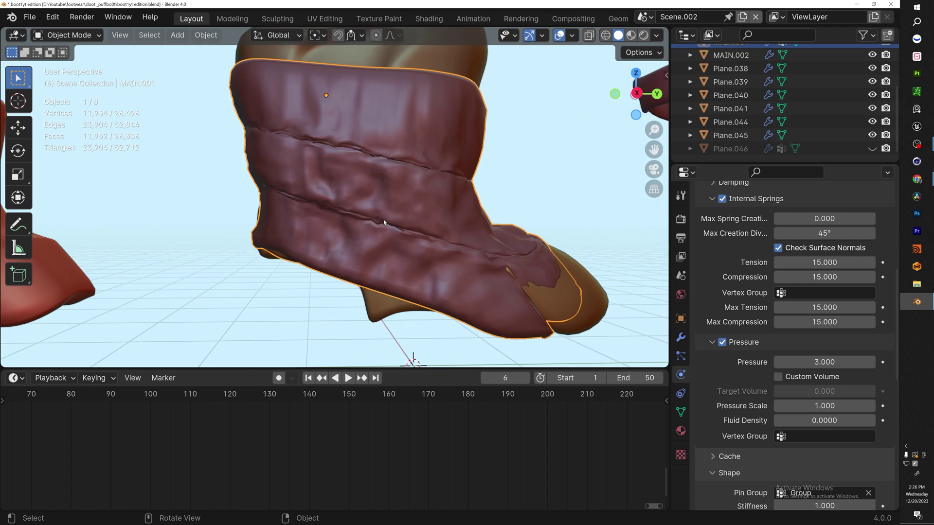
{"action": "scroll", "coordinate": [385, 224], "scroll_direction": "down", "scroll_amount": 3}
{"action": "mouse_move", "coordinate": [385, 224]}
{"action": "middle_mouse_down"}
{"action": "mouse_move", "coordinate": [350, 226]}
{"action": "mouse_move", "coordinate": [418, 228]}
{"action": "mouse_move", "coordinate": [393, 230]}
{"action": "middle_mouse_up"}
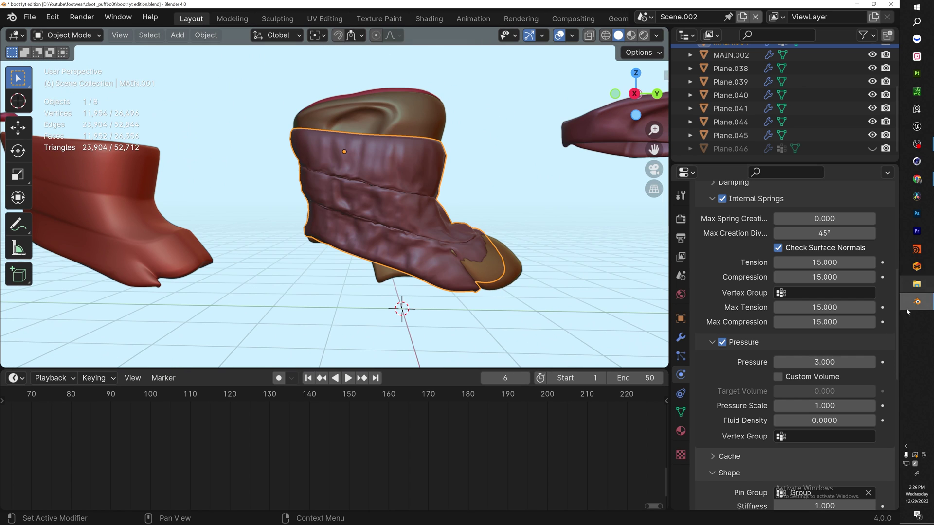
{"action": "left_click", "coordinate": [824, 362]}
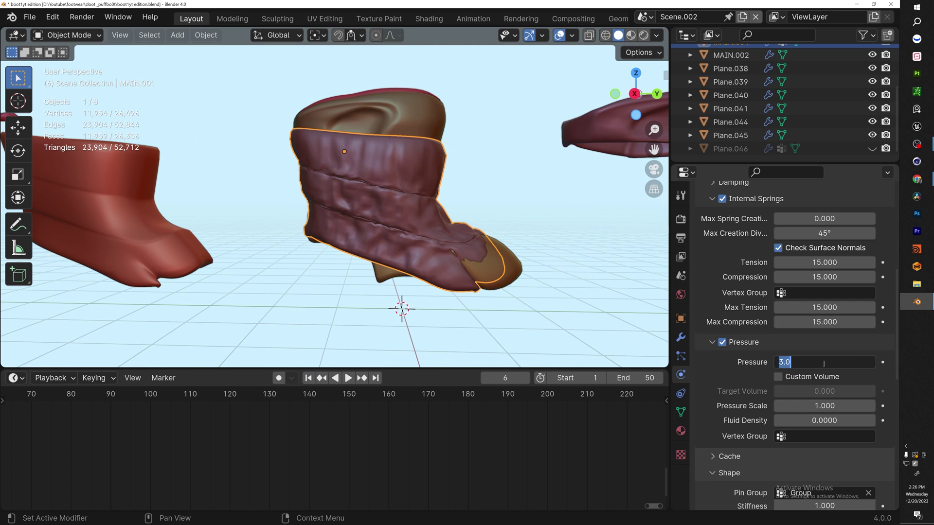
{"action": "key", "text": "Return"}
{"action": "key", "text": "Left"}
{"action": "scroll", "coordinate": [340, 199], "scroll_direction": "down", "scroll_amount": 2}
{"action": "middle_click_drag", "start_coordinate": [340, 200], "coordinate": [431, 181]}
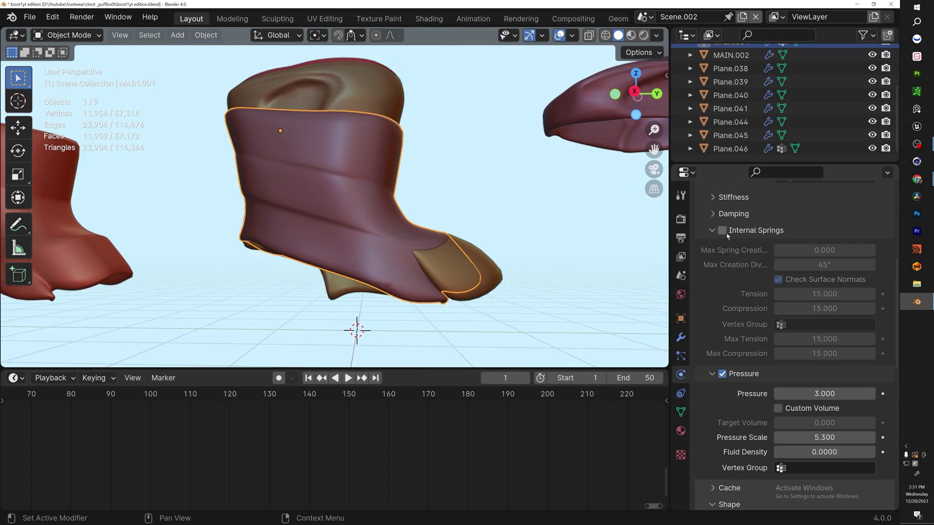
- Switch Internal Springs off and preview the padding's cloth simulation
{"action": "left_click", "coordinate": [723, 231]}
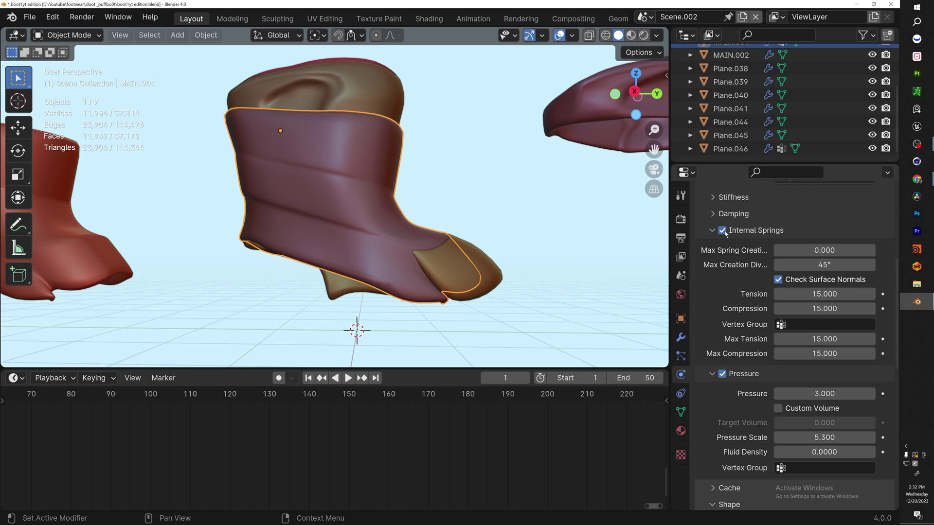
{"action": "left_click", "coordinate": [723, 231]}
{"action": "left_click", "coordinate": [347, 378]}
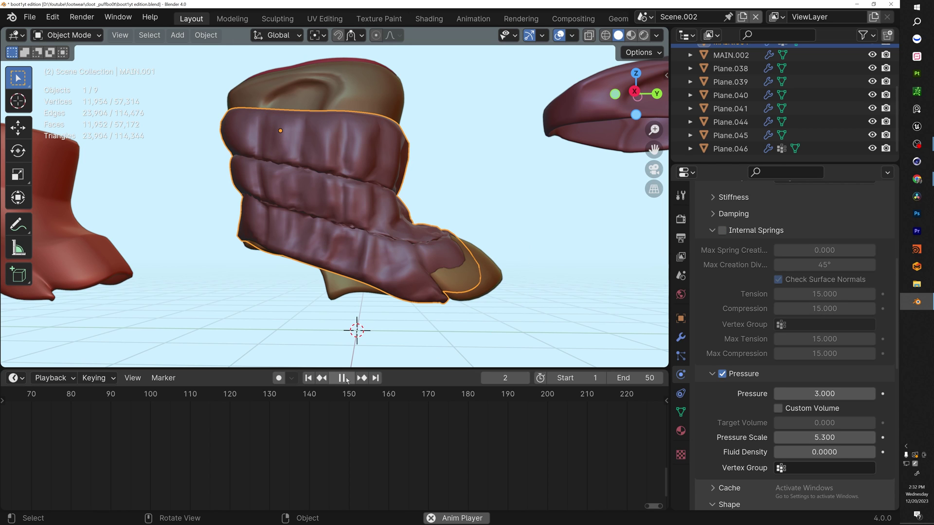
{"action": "left_click", "coordinate": [340, 379]}
- Re-enable Internal Springs and replay the cloth to compare the cuff's wrinkles
{"action": "middle_click_drag", "start_coordinate": [350, 302], "coordinate": [486, 214]}
{"action": "scroll", "coordinate": [802, 398], "scroll_direction": "up", "scroll_amount": 5}
{"action": "scroll", "coordinate": [801, 399], "scroll_direction": "up", "scroll_amount": 2}
{"action": "scroll", "coordinate": [802, 398], "scroll_direction": "down", "scroll_amount": 2}
{"action": "left_click", "coordinate": [723, 362]}
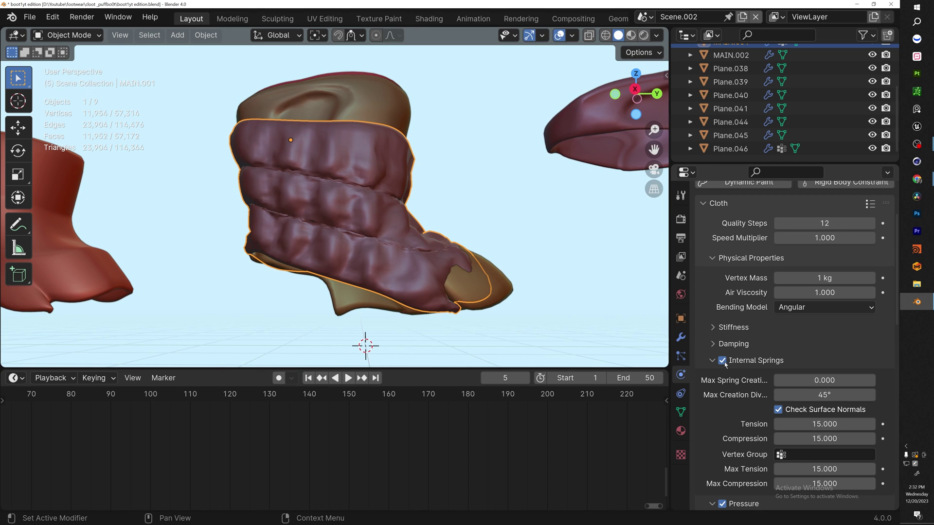
{"action": "left_click", "coordinate": [348, 379]}
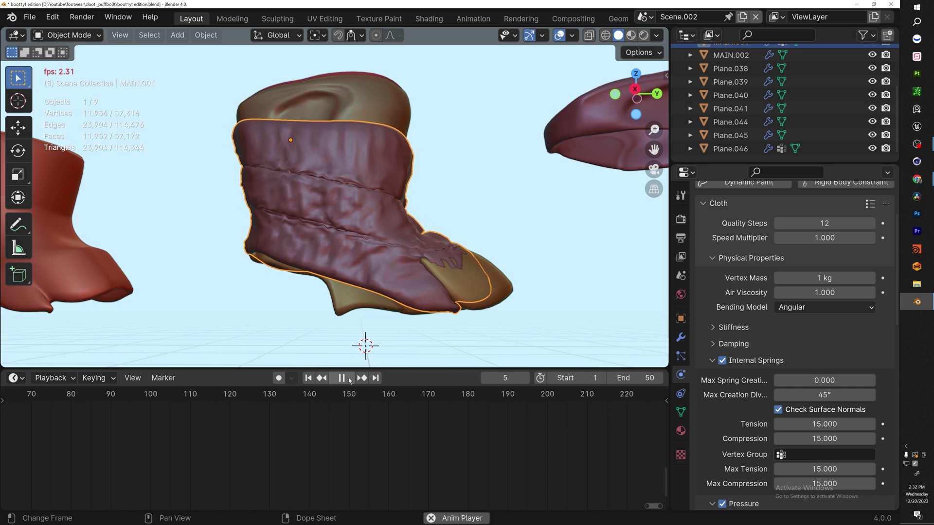
- Rewind the cloth to frame 1 and set the Shrinking Factor to -0.100
{"action": "left_click", "coordinate": [342, 378]}
{"action": "left_click", "coordinate": [308, 379]}
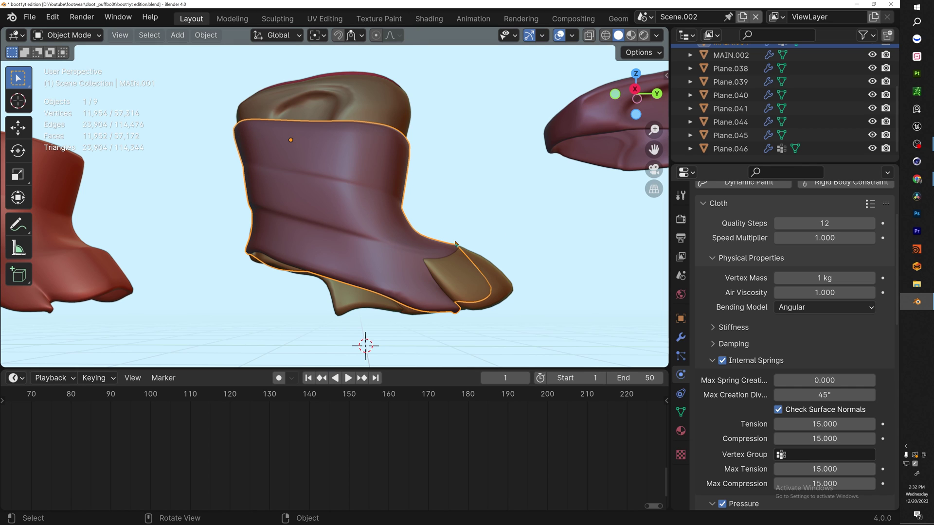
{"action": "scroll", "coordinate": [834, 276], "scroll_direction": "down", "scroll_amount": 5}
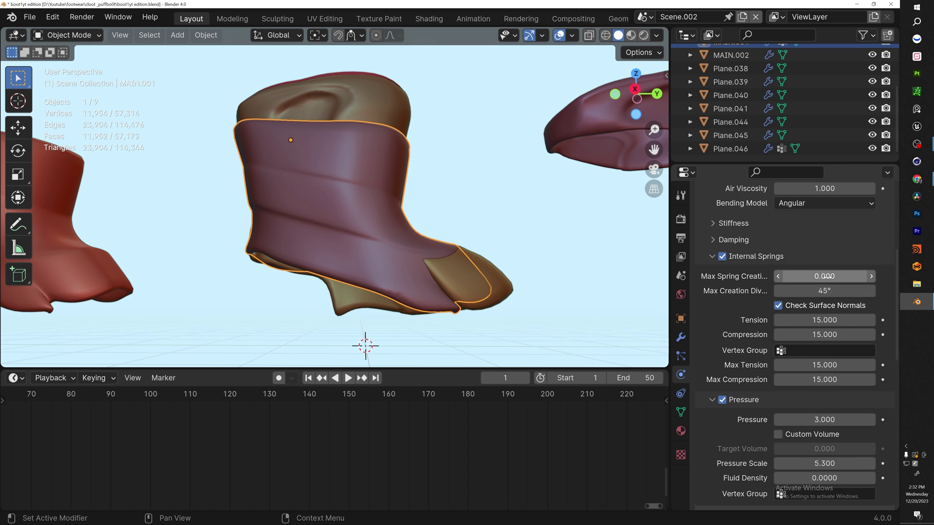
{"action": "scroll", "coordinate": [822, 277], "scroll_direction": "down", "scroll_amount": 5}
{"action": "scroll", "coordinate": [812, 307], "scroll_direction": "down", "scroll_amount": 12}
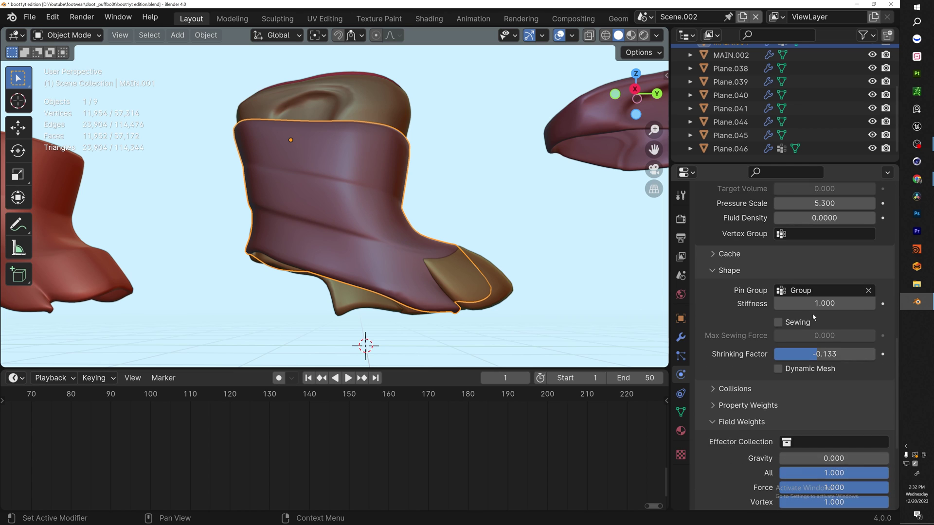
{"action": "left_click_drag", "start_coordinate": [795, 257], "coordinate": [794, 257]}
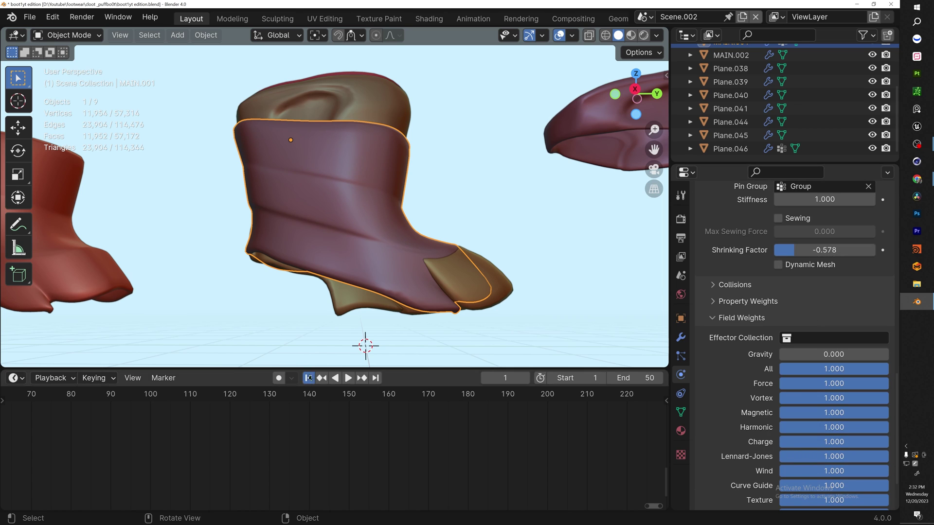
- Replay the shrunken cloth simulation and inspect the crumpled padding from several angles
{"action": "left_click", "coordinate": [349, 378]}
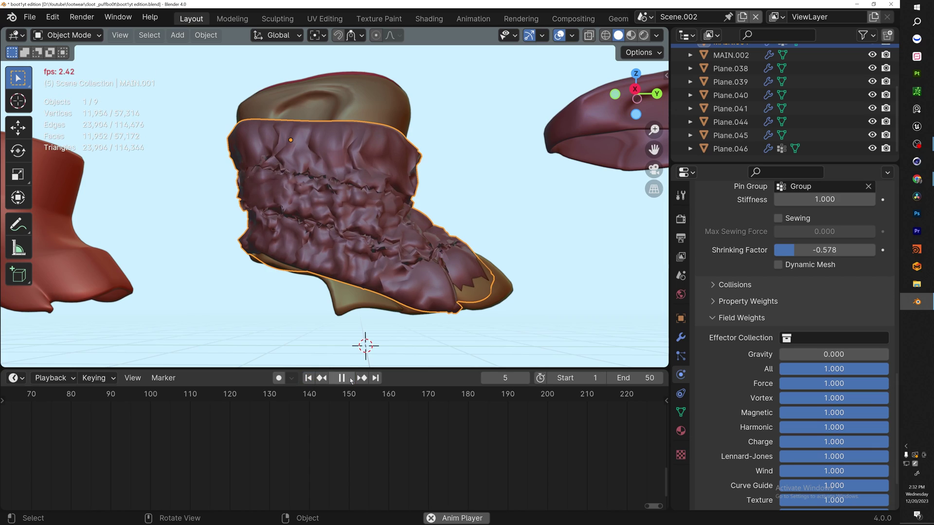
{"action": "scroll", "coordinate": [372, 214], "scroll_direction": "up", "scroll_amount": 4}
{"action": "middle_click_drag", "start_coordinate": [372, 214], "coordinate": [253, 214]}
{"action": "left_click_drag", "start_coordinate": [794, 250], "coordinate": [759, 250]}
{"action": "left_click", "coordinate": [308, 378]}
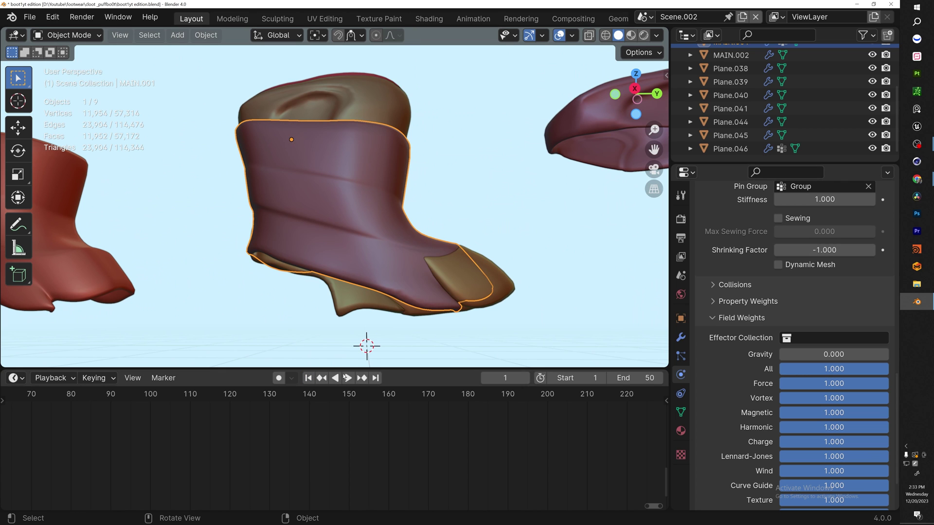
{"action": "left_click", "coordinate": [349, 378]}
{"action": "middle_click_drag", "start_coordinate": [321, 188], "coordinate": [359, 214]}
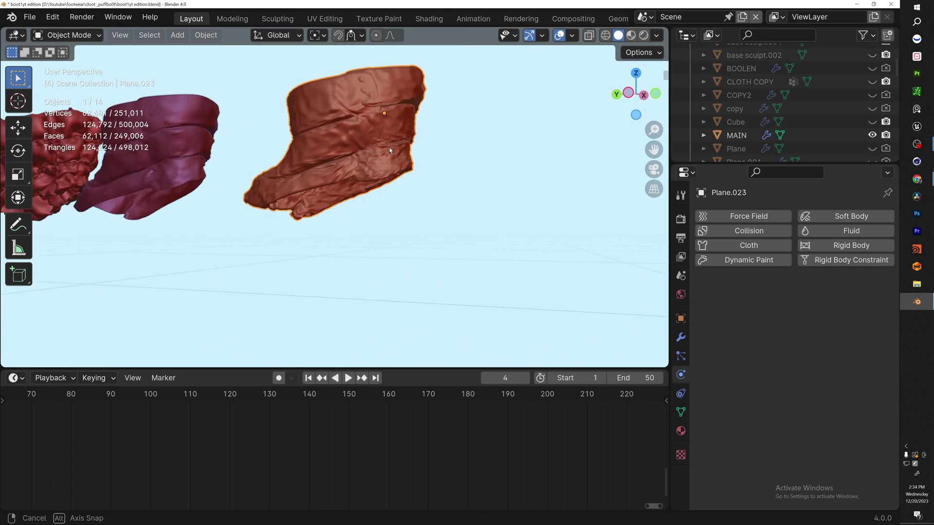
- Inspect the boot in Scene, return to Scene.002 and expand the cloth Collisions settings
{"action": "middle_click_drag", "start_coordinate": [389, 148], "coordinate": [361, 139]}
{"action": "scroll", "coordinate": [351, 166], "scroll_direction": "up", "scroll_amount": 3}
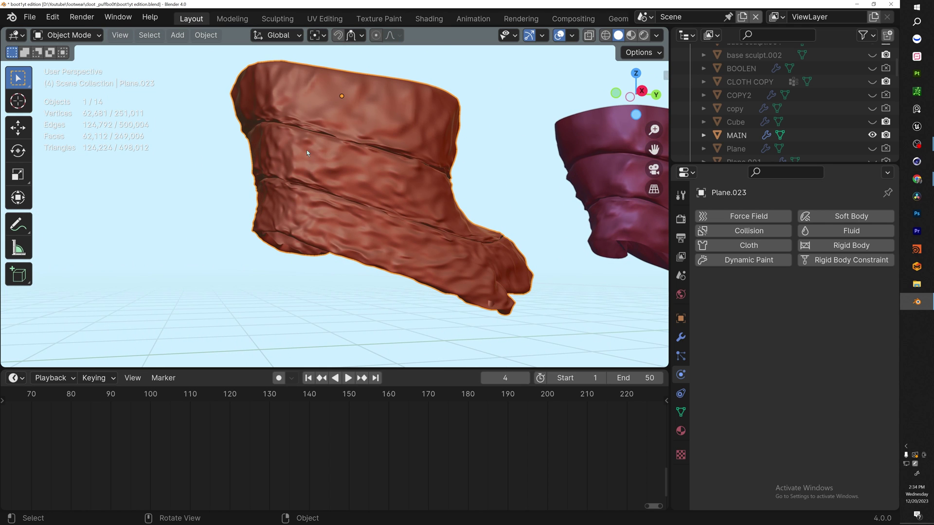
{"action": "left_click", "coordinate": [644, 17]}
{"action": "left_click", "coordinate": [676, 54]}
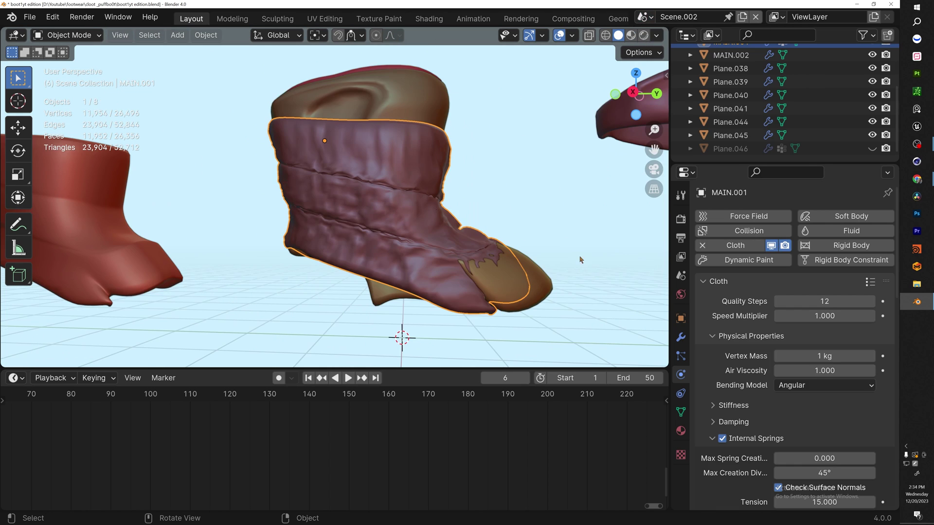
{"action": "scroll", "coordinate": [768, 334], "scroll_direction": "down", "scroll_amount": 15}
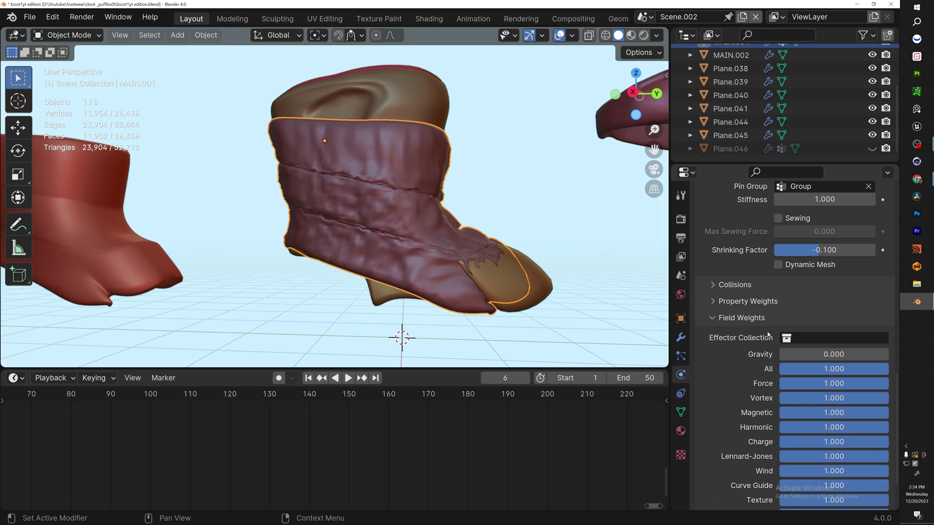
{"action": "left_click", "coordinate": [713, 285]}
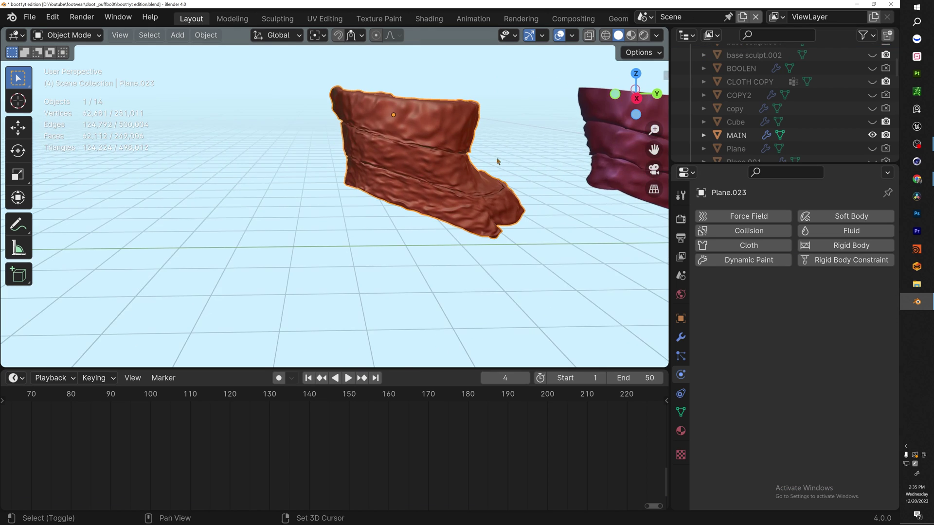
{"action": "middle_click_drag", "start_coordinate": [496, 160], "coordinate": [329, 199]}
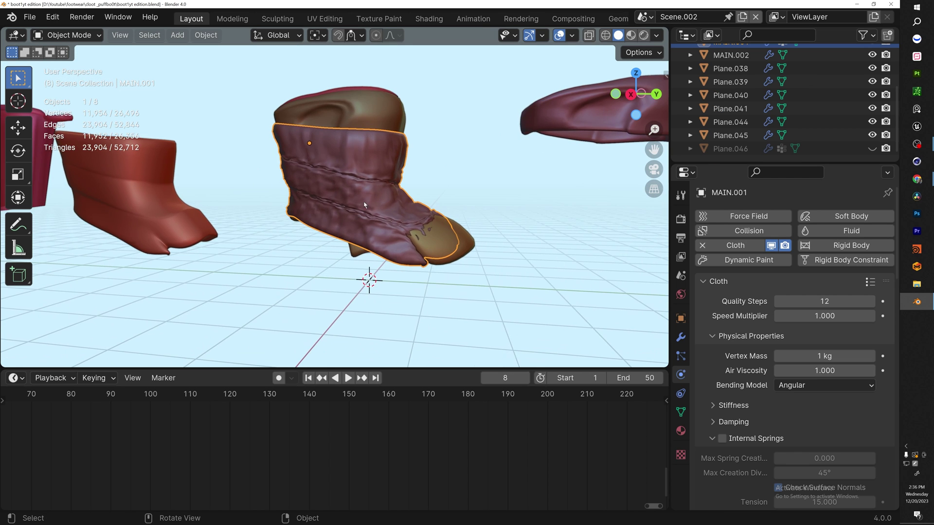
- Set MAIN.001's cloth vertex mass to 50 kg and preview the heavier padding
{"action": "middle_click_drag", "start_coordinate": [360, 175], "coordinate": [372, 168]}
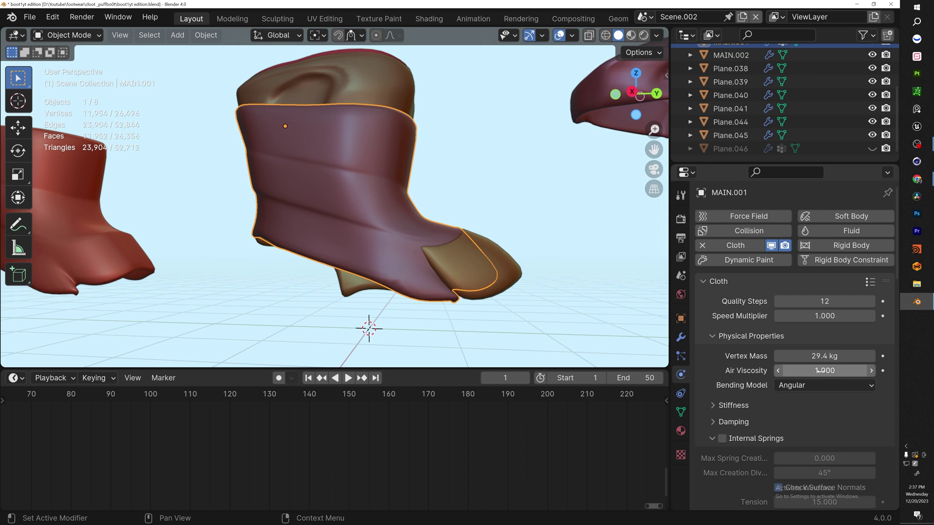
{"action": "left_click", "coordinate": [818, 356]}
{"action": "type", "text": "50"}
{"action": "key", "text": "Return"}
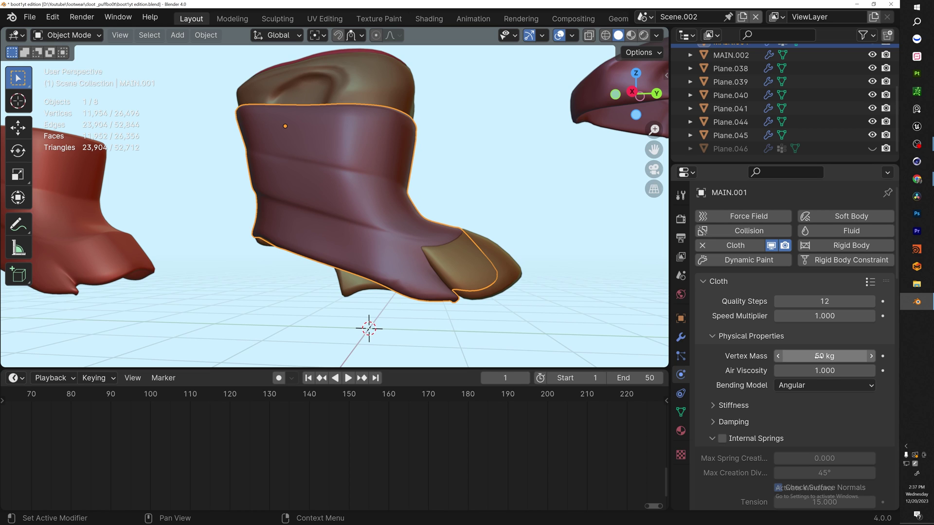
{"action": "left_click", "coordinate": [348, 378]}
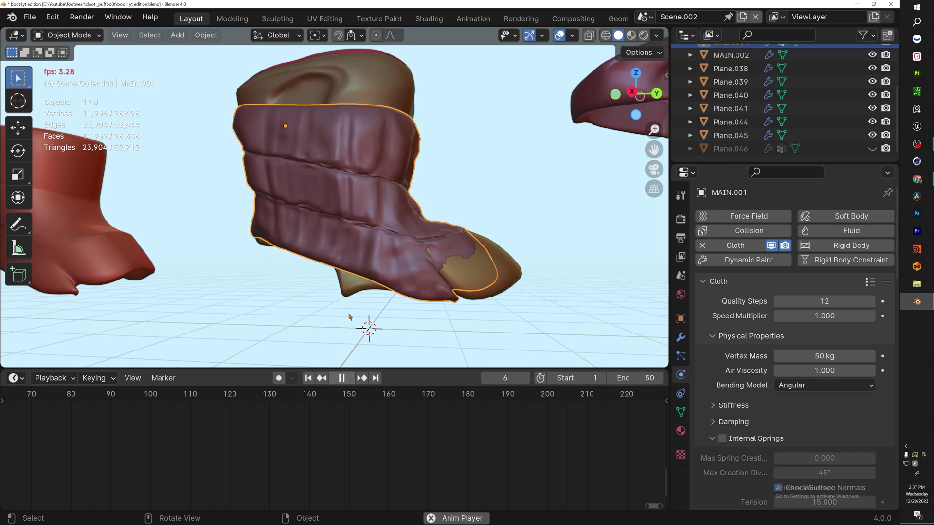
{"action": "key", "text": "Escape"}
{"action": "scroll", "coordinate": [770, 391], "scroll_direction": "down", "scroll_amount": 15}
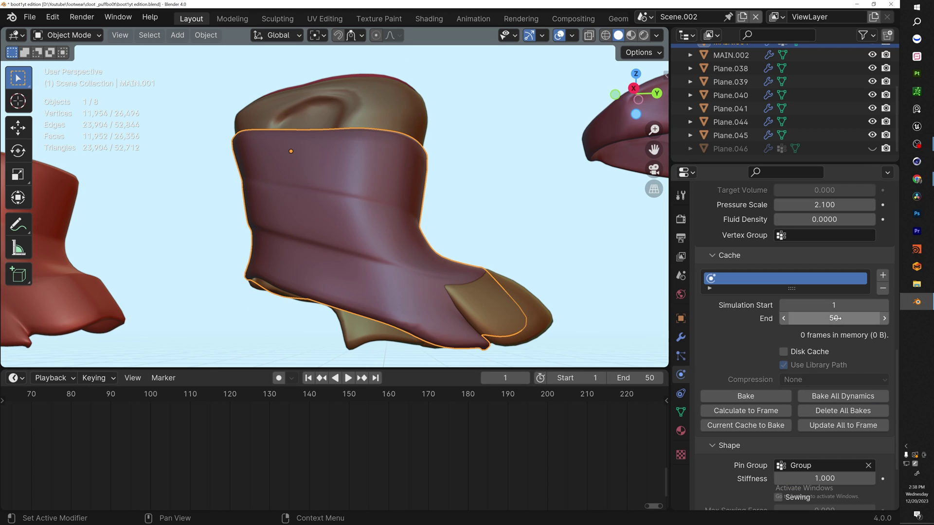
- Bake MAIN.001's cloth cache and play it back, pausing at frame 27
{"action": "left_click", "coordinate": [757, 396]}
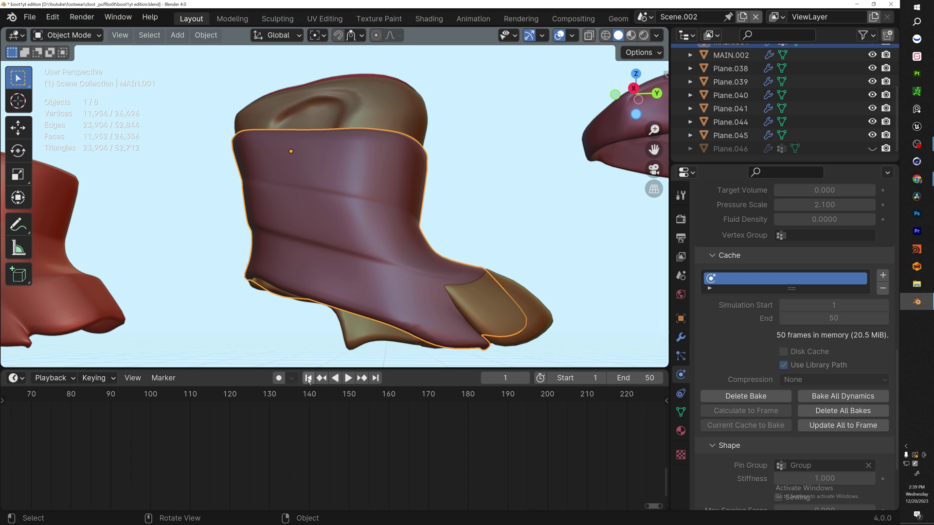
{"action": "left_click", "coordinate": [349, 379]}
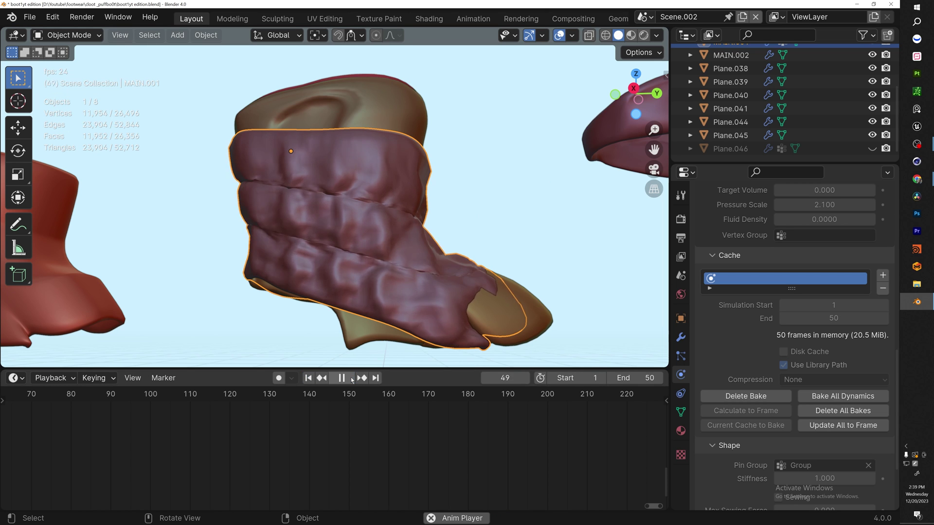
{"action": "middle_click_drag", "start_coordinate": [397, 281], "coordinate": [79, 267]}
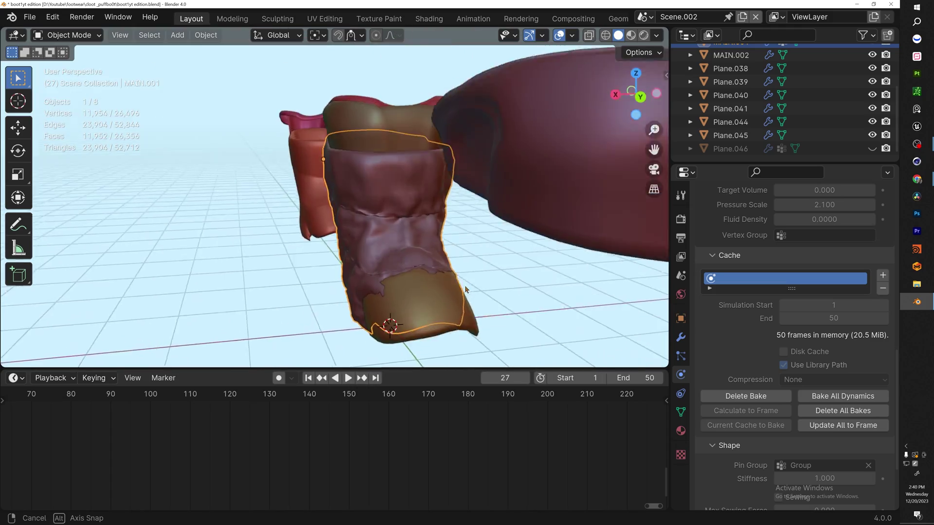
{"action": "scroll", "coordinate": [495, 262], "scroll_direction": "up", "scroll_amount": 2}
{"action": "key", "text": "space"}
{"action": "scroll", "coordinate": [495, 262], "scroll_direction": "down", "scroll_amount": 3}
{"action": "middle_click_drag", "start_coordinate": [495, 262], "coordinate": [451, 176]}
{"action": "left_click", "coordinate": [519, 272]}
- Isolate Plane.038 and select its rim and vertical edge loops in Edit Mode
{"action": "left_click", "coordinate": [385, 136]}
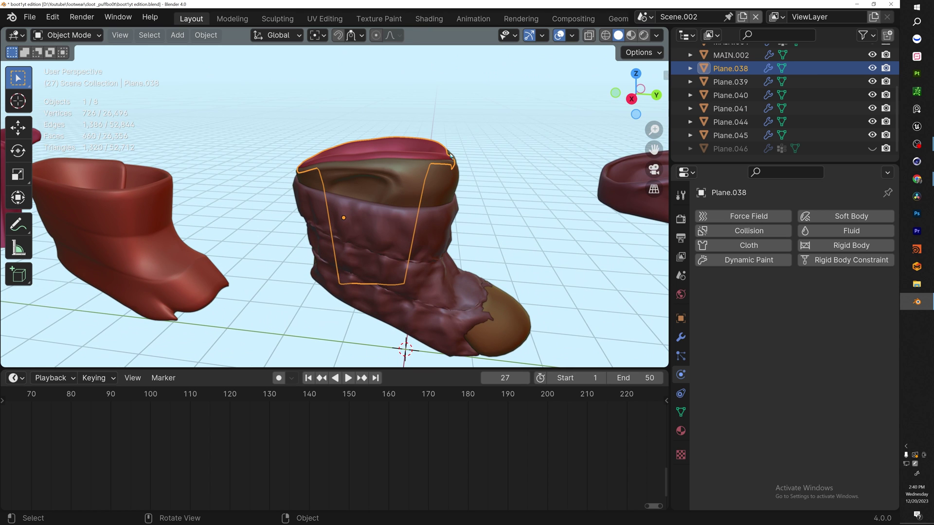
{"action": "key", "text": "KP_Divide"}
{"action": "key", "text": "Tab"}
{"action": "left_click", "coordinate": [403, 153], "text": "alt"}
{"action": "middle_click_drag", "start_coordinate": [416, 157], "coordinate": [591, 279]}
{"action": "left_click", "coordinate": [340, 131], "text": "alt+shift"}
{"action": "left_click", "coordinate": [421, 179], "text": "alt+shift"}
- Add a new vertex group to Plane.038 and bring up its Physics settings
{"action": "left_click", "coordinate": [680, 412]}
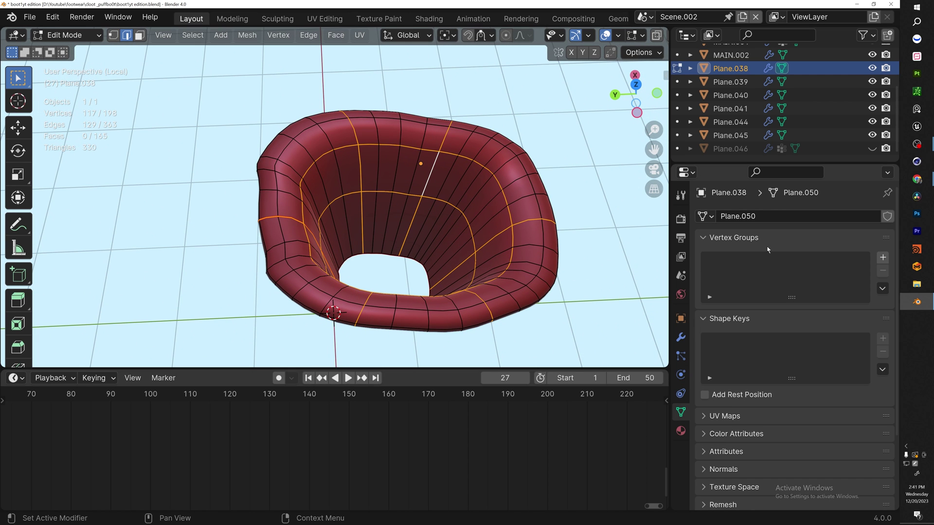
{"action": "left_click", "coordinate": [883, 257]}
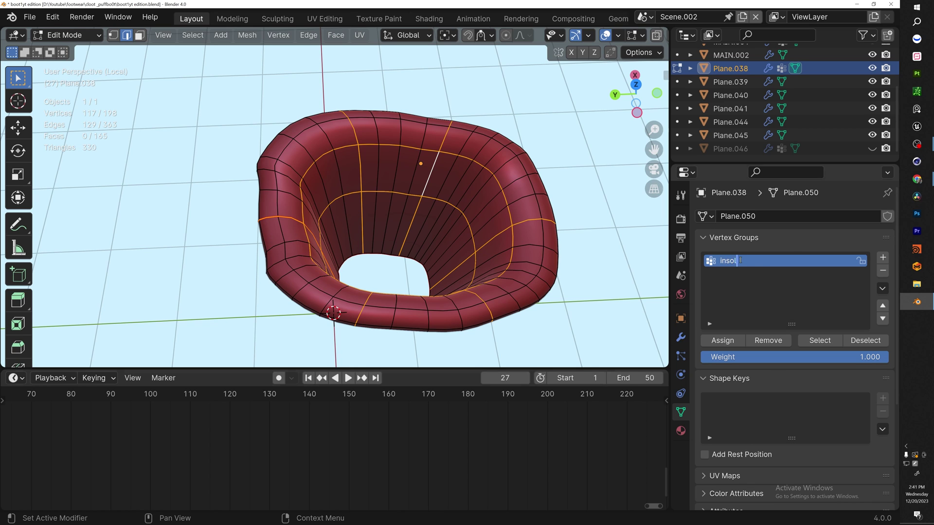
{"action": "left_click", "coordinate": [680, 337]}
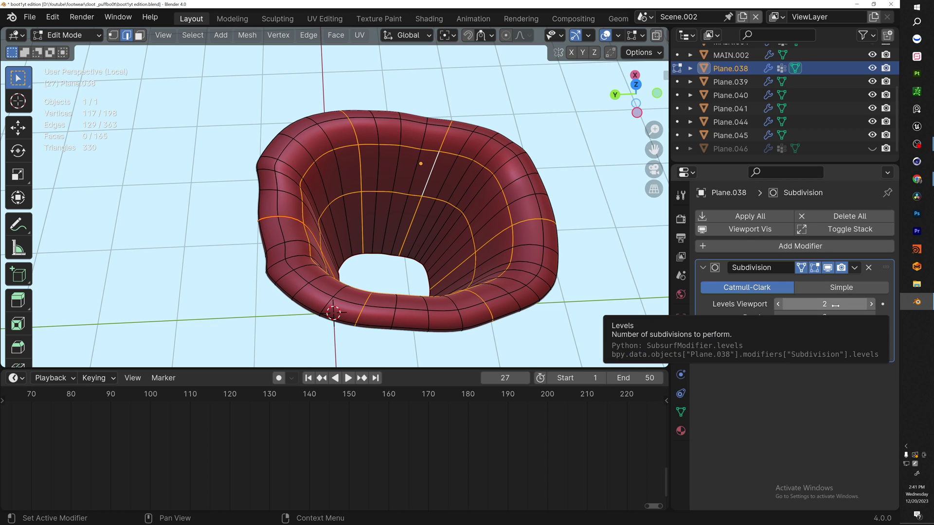
{"action": "left_click", "coordinate": [681, 393]}
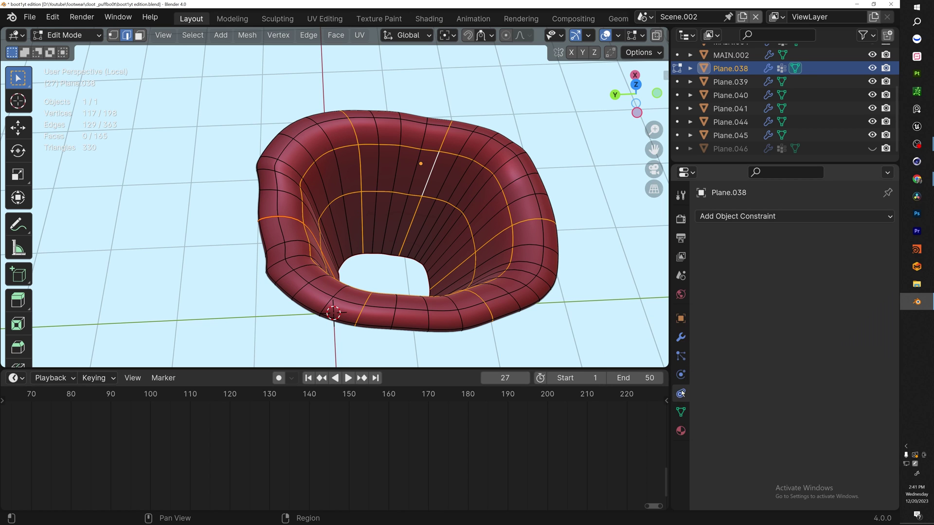
{"action": "left_click", "coordinate": [680, 374]}
- Add Cloth physics to Plane.038 and enable Pressure
{"action": "left_click", "coordinate": [736, 245]}
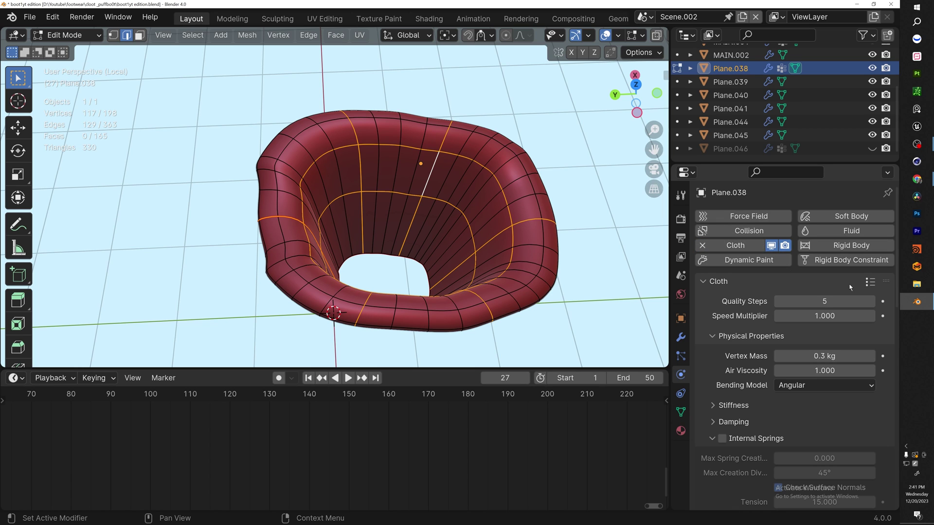
{"action": "left_click", "coordinate": [870, 283]}
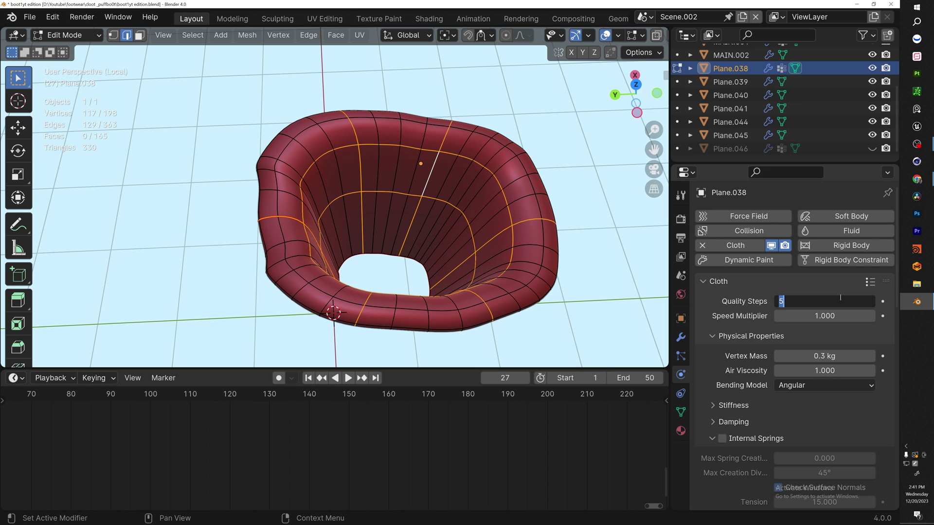
{"action": "scroll", "coordinate": [724, 274], "scroll_direction": "down", "scroll_amount": 8}
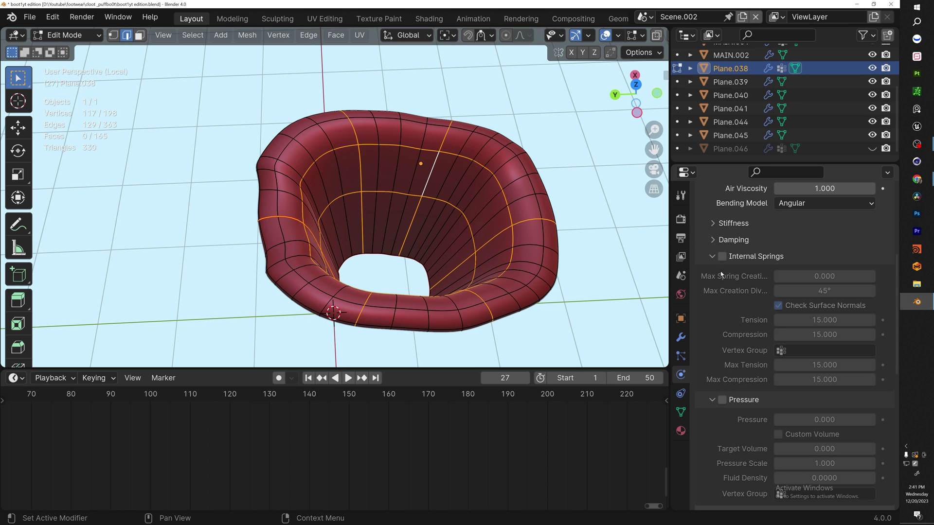
{"action": "left_click", "coordinate": [722, 400]}
{"action": "scroll", "coordinate": [820, 331], "scroll_direction": "down", "scroll_amount": 5}
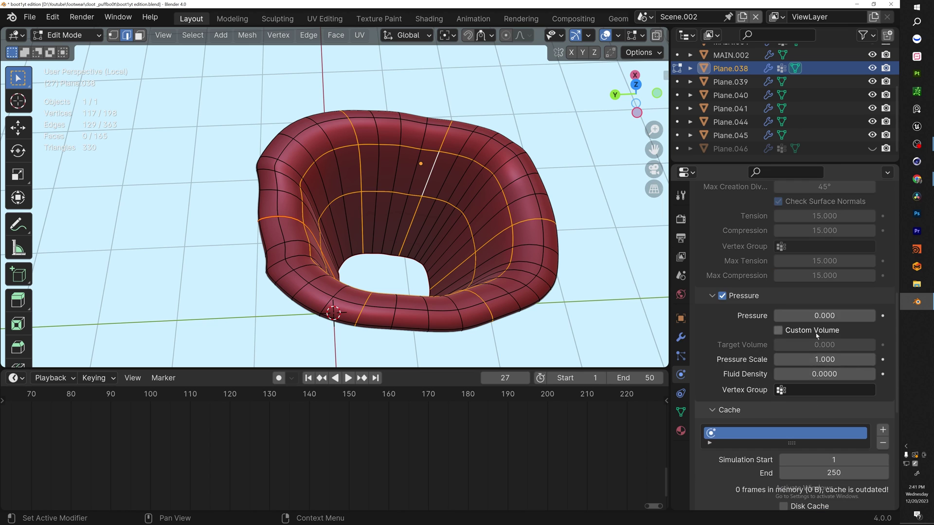
{"action": "scroll", "coordinate": [827, 384], "scroll_direction": "down", "scroll_amount": 10}
- Set cache end to 50, pin group to insole and Shrinking Factor to -0.398
{"action": "left_click", "coordinate": [851, 265]}
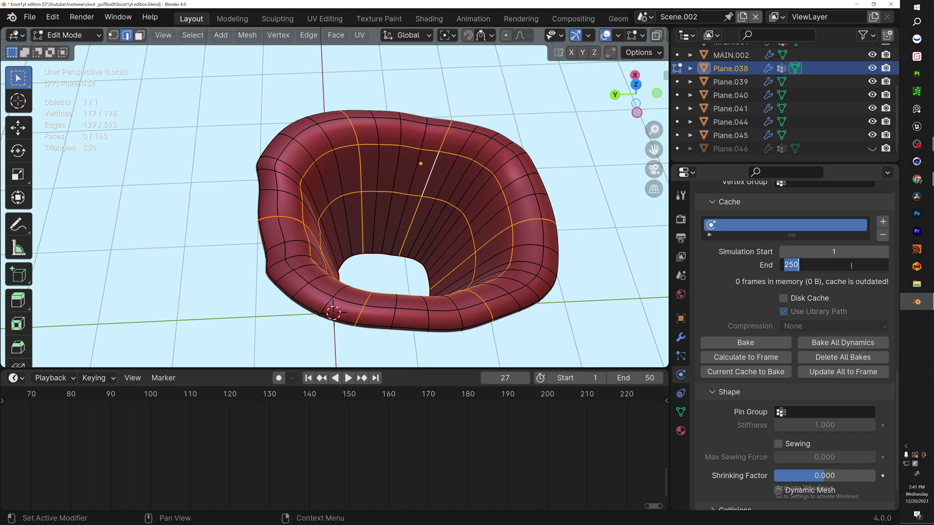
{"action": "key", "text": "ctrl+v"}
{"action": "scroll", "coordinate": [769, 355], "scroll_direction": "down", "scroll_amount": 2}
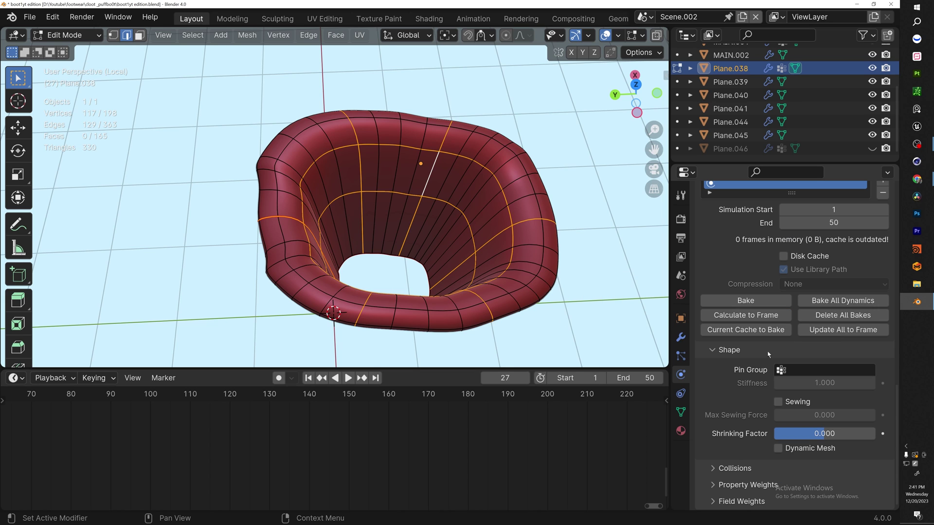
{"action": "left_click", "coordinate": [855, 369]}
{"action": "left_click", "coordinate": [796, 390]}
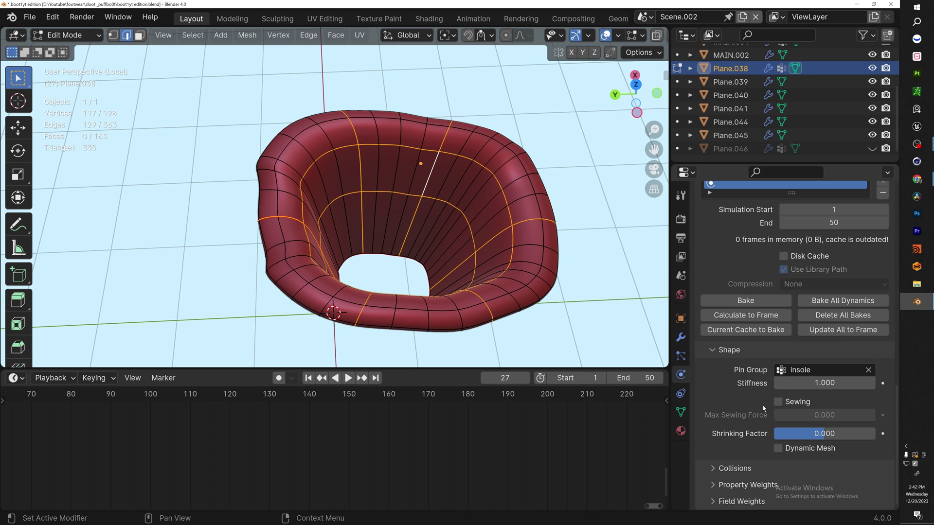
{"action": "mouse_move", "coordinate": [822, 433]}
{"action": "left_mouse_down"}
{"action": "mouse_move", "coordinate": [813, 433]}
{"action": "mouse_move", "coordinate": [822, 433]}
{"action": "left_mouse_up"}
{"action": "left_click", "coordinate": [742, 501]}
{"action": "scroll", "coordinate": [798, 441], "scroll_direction": "down", "scroll_amount": 10}
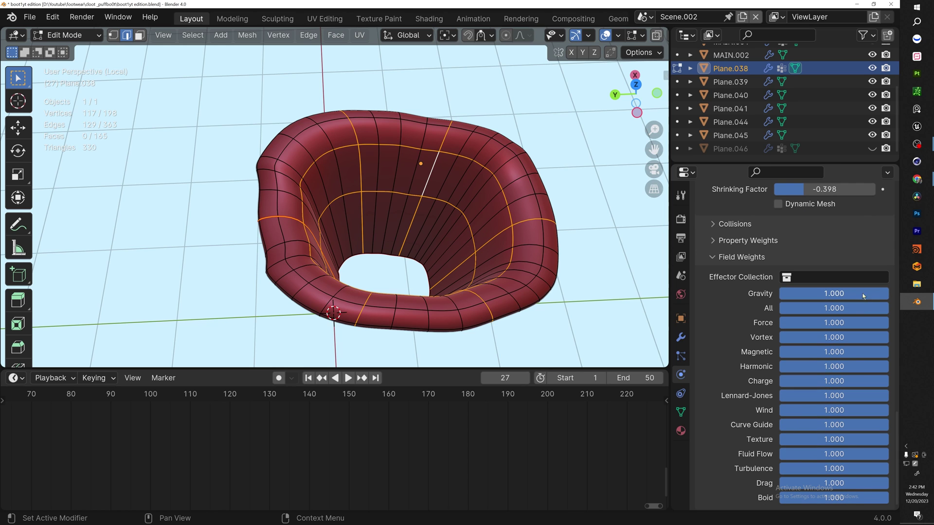
- Return to Object Mode, rewind and play the simulation to watch Plane.038 puff up
{"action": "key", "text": "Tab"}
{"action": "middle_click_drag", "start_coordinate": [343, 232], "coordinate": [380, 228]}
{"action": "left_click", "coordinate": [308, 378]}
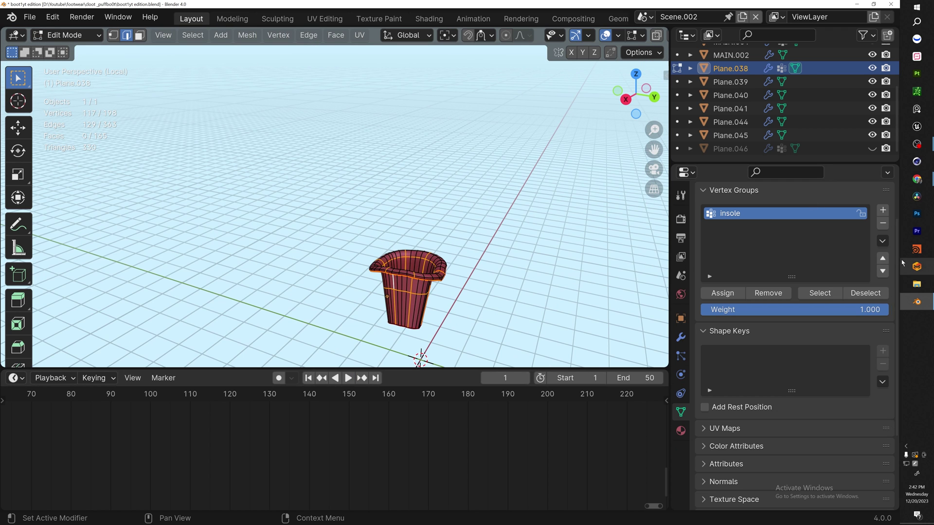
{"action": "key", "text": "Tab"}
{"action": "key", "text": "space"}
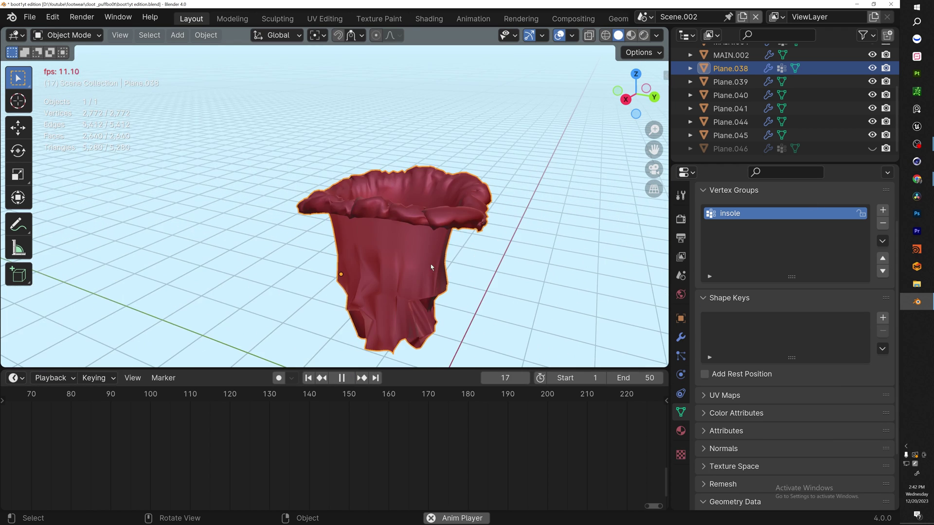
{"action": "middle_click_drag", "start_coordinate": [450, 183], "coordinate": [524, 183]}
- Set Plane.038's cloth pressure to 5 and pressure scale to 2.5
{"action": "left_click", "coordinate": [681, 337]}
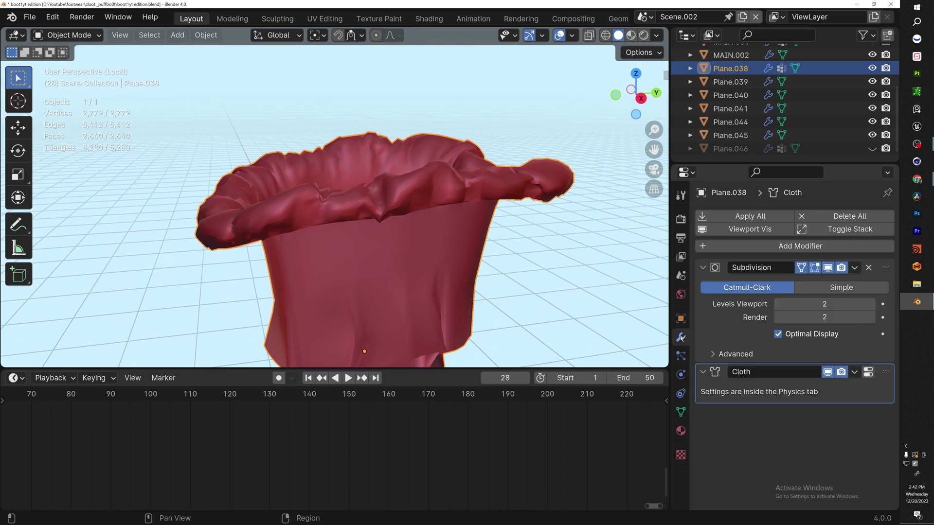
{"action": "left_click", "coordinate": [308, 378]}
{"action": "left_click", "coordinate": [681, 375]}
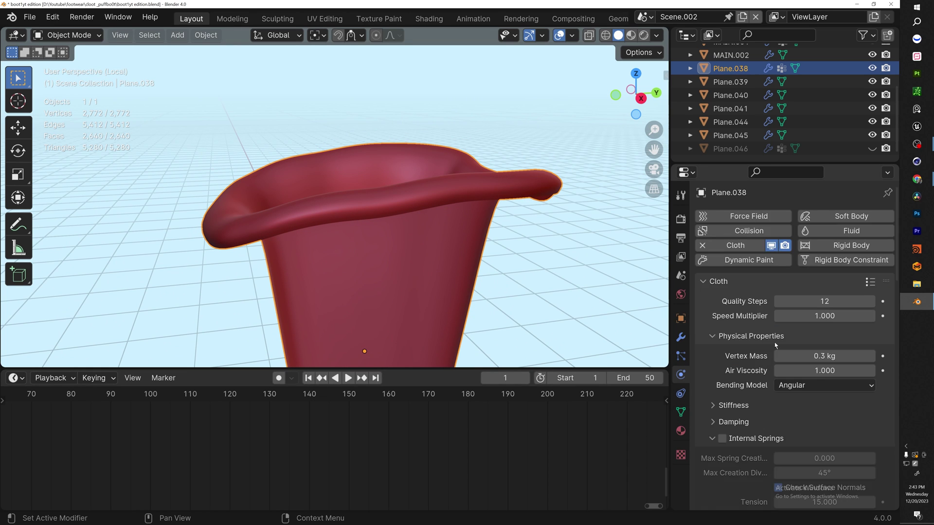
{"action": "scroll", "coordinate": [787, 312], "scroll_direction": "down", "scroll_amount": 15}
{"action": "scroll", "coordinate": [774, 366], "scroll_direction": "down", "scroll_amount": 8}
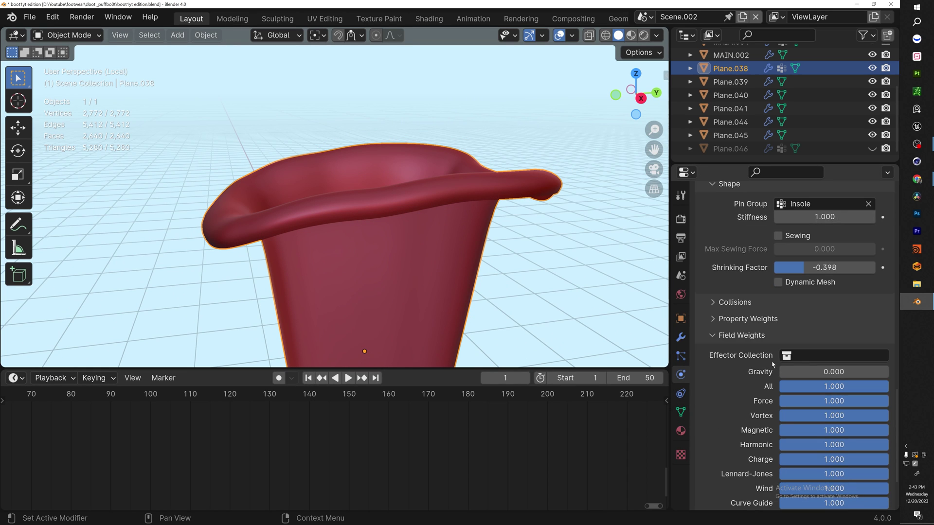
{"action": "scroll", "coordinate": [813, 250], "scroll_direction": "up", "scroll_amount": 18}
{"action": "key", "text": "space"}
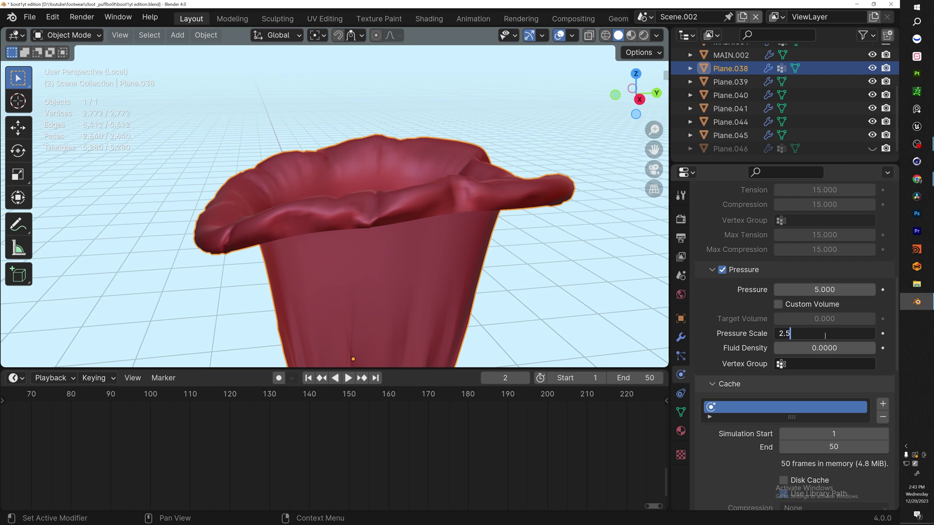
{"action": "key", "text": "Return"}
- Rewind and replay the cloth, viewing down into the boot opening
{"action": "left_click", "coordinate": [309, 378]}
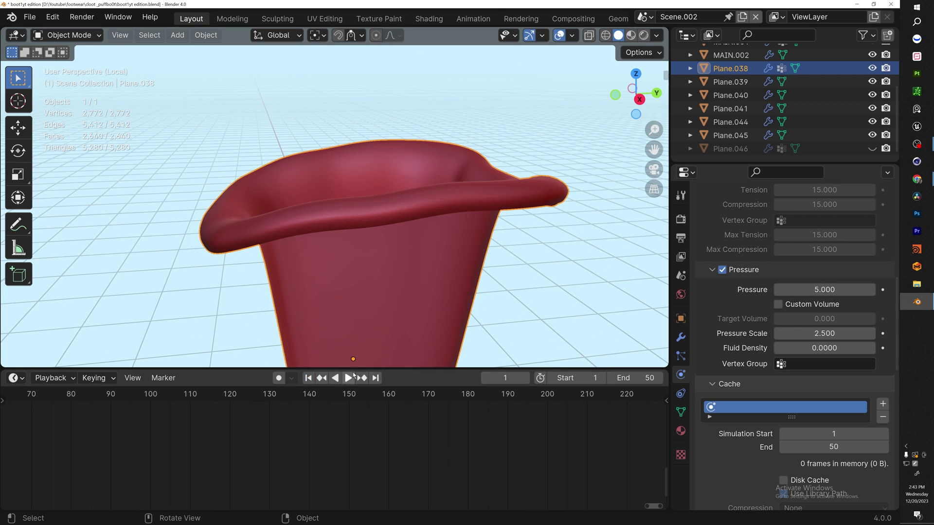
{"action": "middle_click_drag", "start_coordinate": [340, 292], "coordinate": [439, 116]}
{"action": "key", "text": "space"}
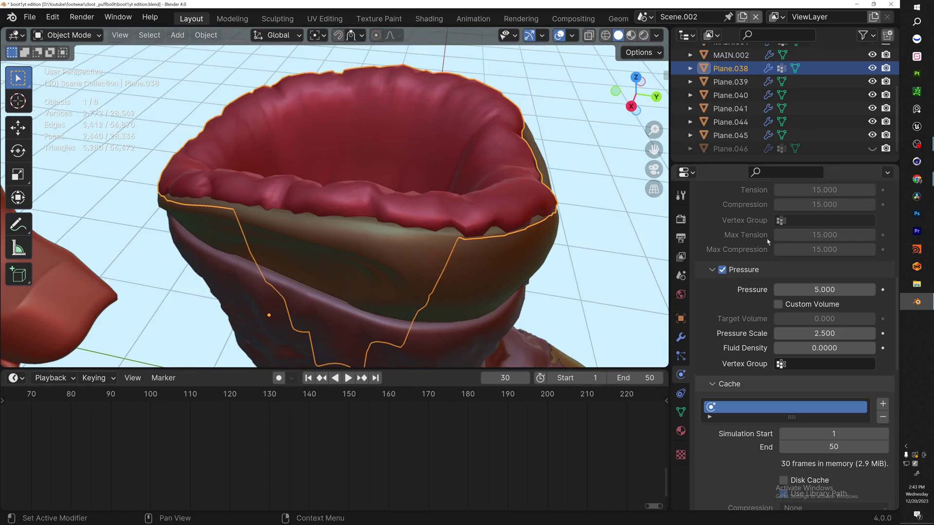
{"action": "scroll", "coordinate": [767, 241], "scroll_direction": "up", "scroll_amount": 12}
- Apply the Silk cloth preset (0.15 kg mass) and replay the simulation
{"action": "left_click", "coordinate": [870, 281]}
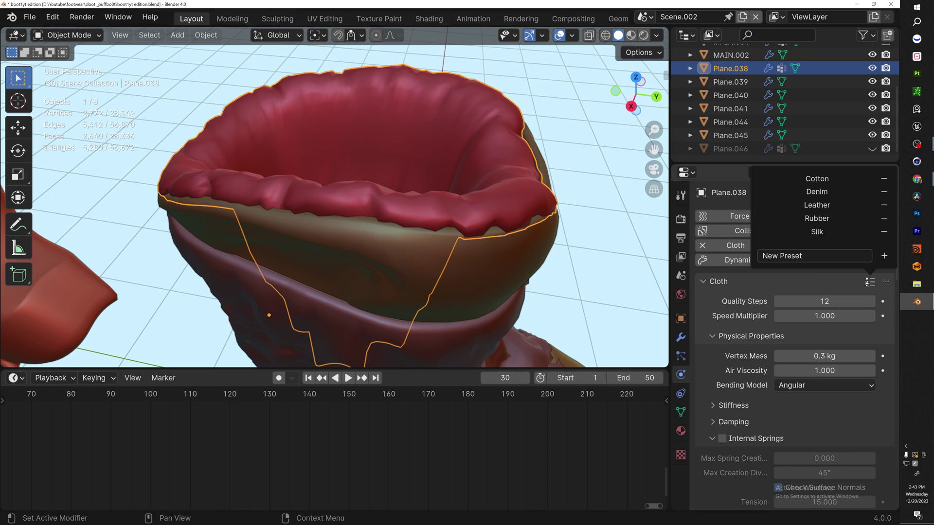
{"action": "left_click", "coordinate": [822, 232]}
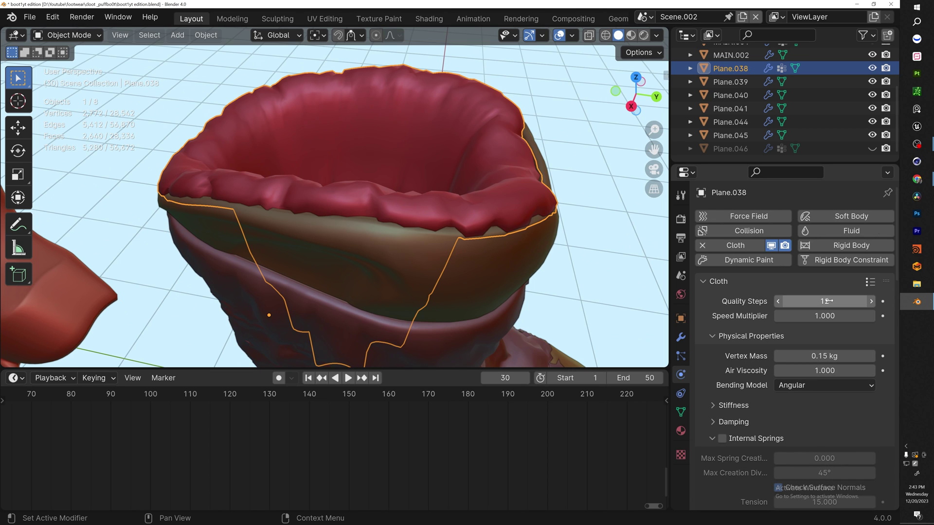
{"action": "left_click", "coordinate": [348, 378]}
{"action": "left_click", "coordinate": [341, 378]}
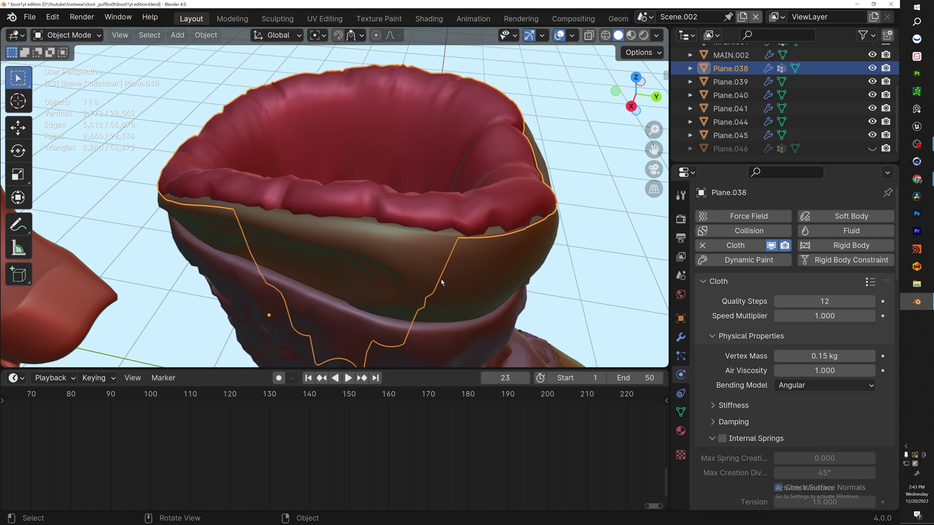
{"action": "scroll", "coordinate": [471, 214], "scroll_direction": "down", "scroll_amount": 5}
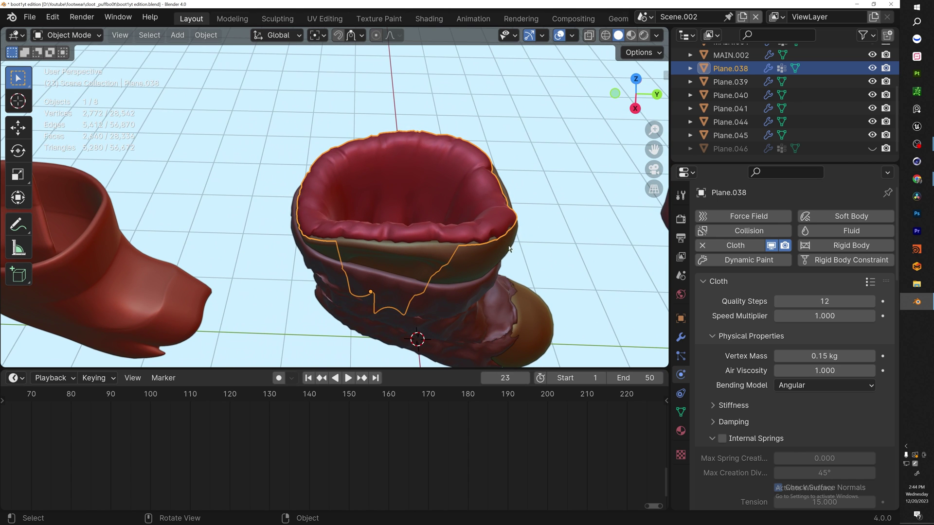
{"action": "middle_click_drag", "start_coordinate": [510, 255], "coordinate": [428, 285]}
- Bake the Plane.038 cloth simulation over 50 frames
{"action": "scroll", "coordinate": [801, 388], "scroll_direction": "down", "scroll_amount": 15}
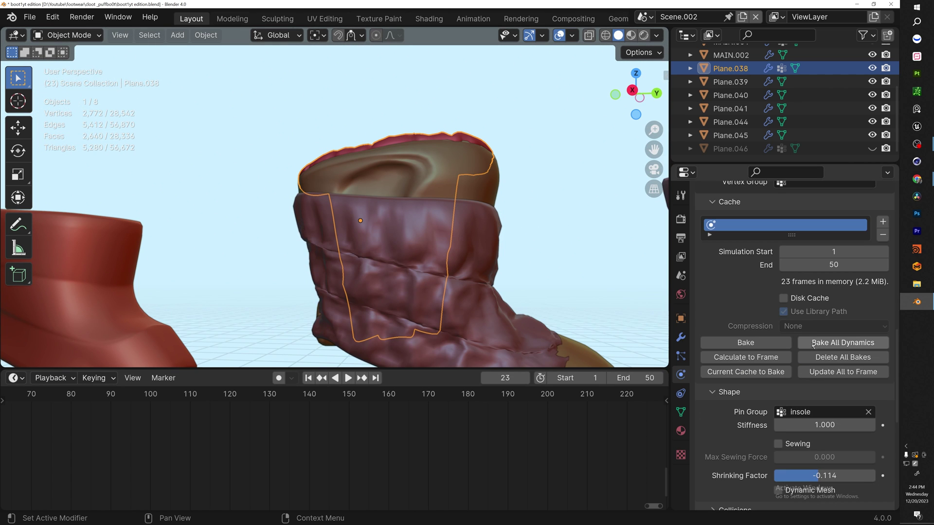
{"action": "left_click", "coordinate": [779, 342]}
{"action": "scroll", "coordinate": [452, 221], "scroll_direction": "down", "scroll_amount": 3}
{"action": "middle_click_drag", "start_coordinate": [465, 194], "coordinate": [399, 167], "text": "shift"}
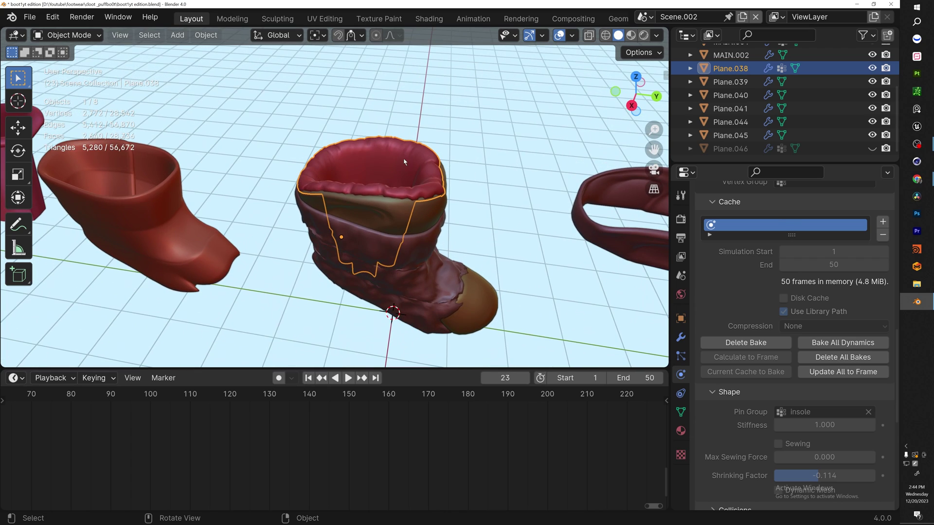
- Select padding pieces Plane.040 and Plane.041 and rewind the timeline to the start
{"action": "left_click", "coordinate": [428, 214]}
{"action": "left_click", "coordinate": [470, 301], "text": "shift"}
{"action": "middle_click_drag", "start_coordinate": [470, 302], "coordinate": [646, 337]}
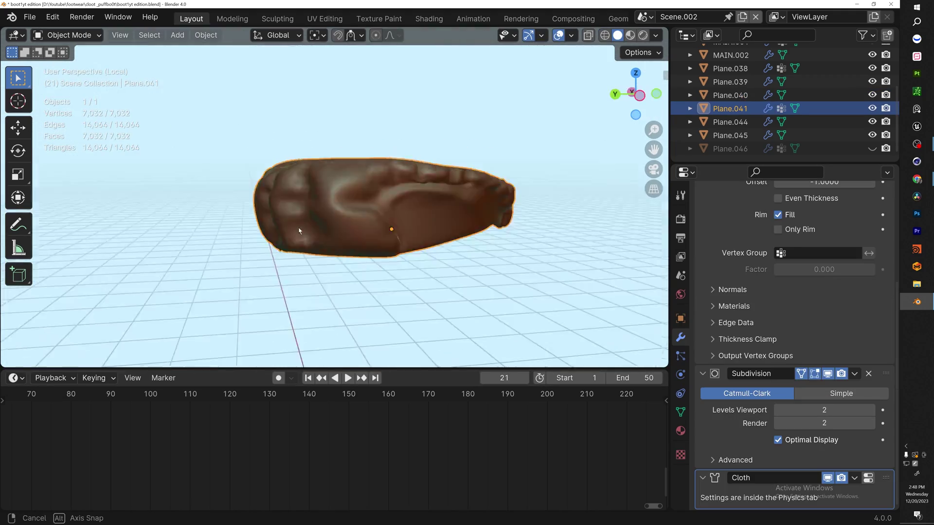
{"action": "middle_click_drag", "start_coordinate": [323, 246], "coordinate": [315, 242]}
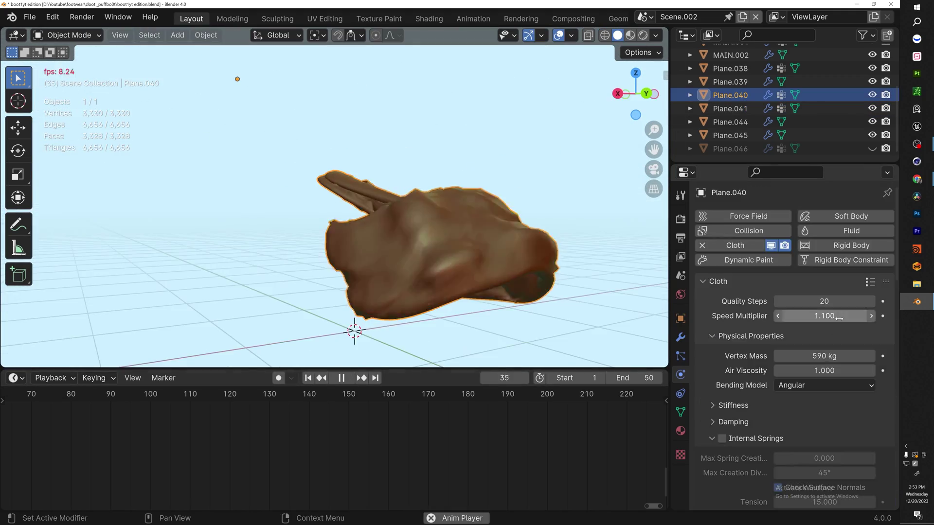
{"action": "left_click", "coordinate": [342, 398]}
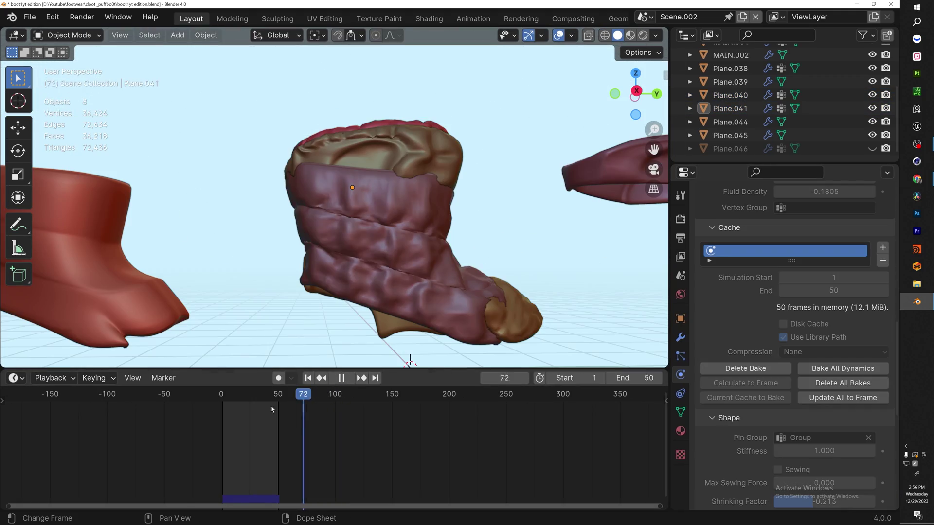
{"action": "left_click_drag", "start_coordinate": [271, 410], "coordinate": [221, 415]}
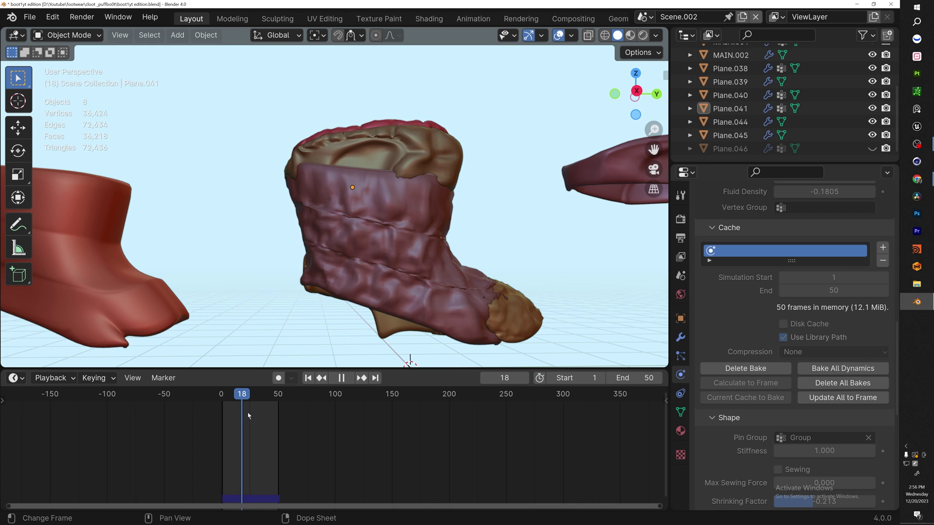
- Stop playback, select the padding pieces and apply all their modifiers
{"action": "key", "text": "space"}
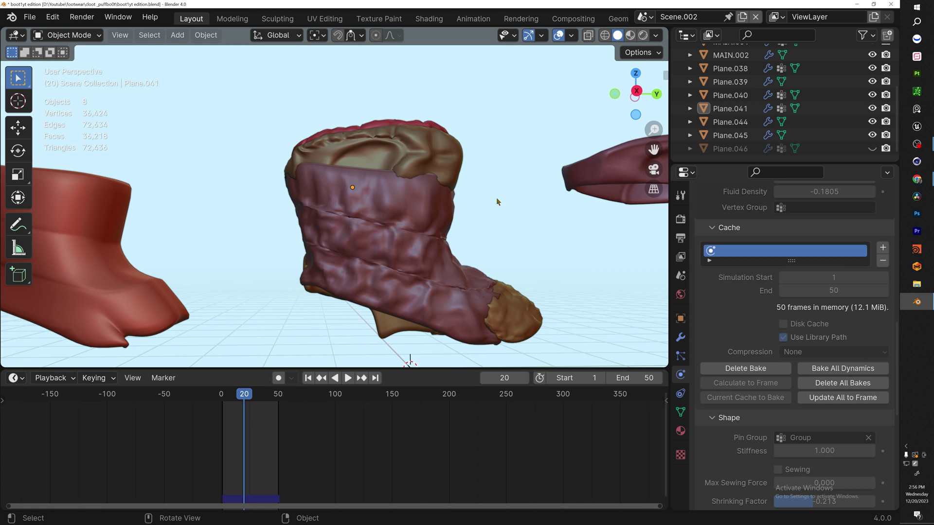
{"action": "scroll", "coordinate": [493, 208], "scroll_direction": "down", "scroll_amount": 2}
{"action": "key", "text": "ctrl+z"}
{"action": "left_click", "coordinate": [680, 338]}
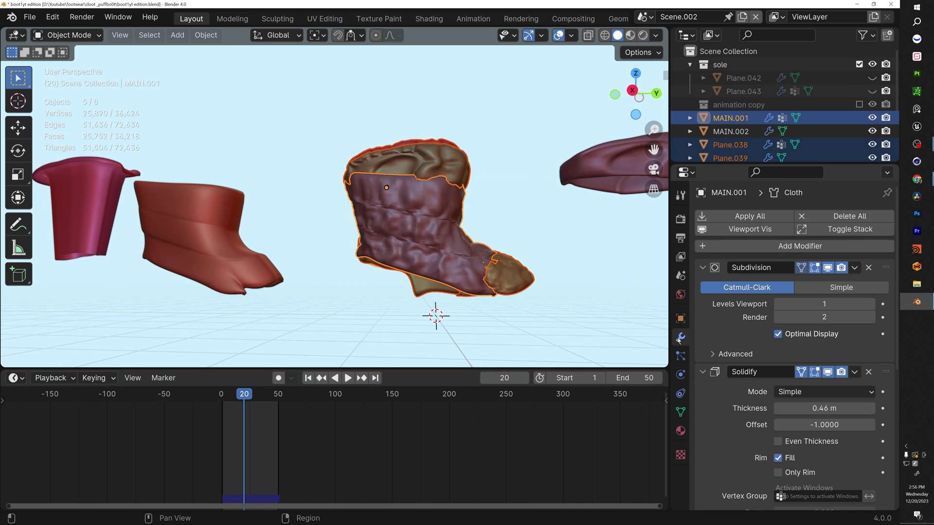
{"action": "left_click", "coordinate": [750, 216]}
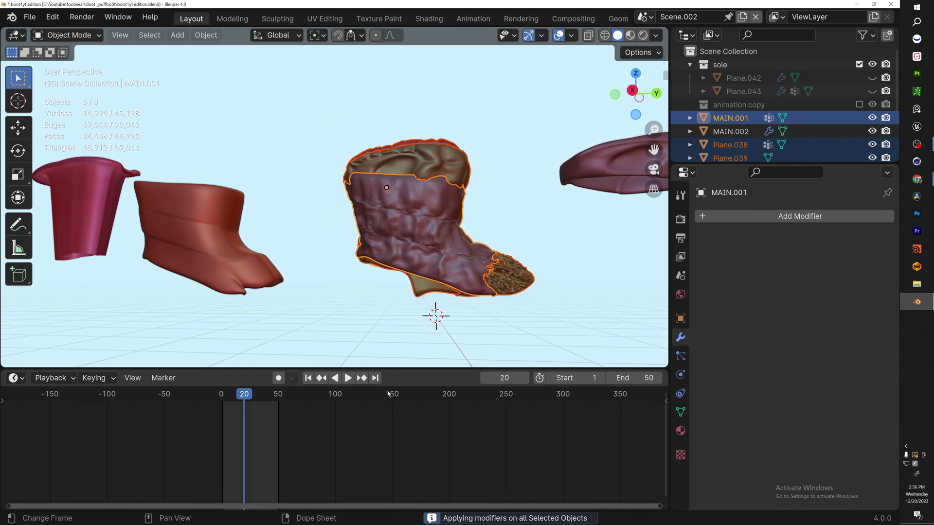
- Add a Subdivision Surface modifier to Plane.041
{"action": "left_click", "coordinate": [406, 171]}
{"action": "scroll", "coordinate": [486, 209], "scroll_direction": "up", "scroll_amount": 2}
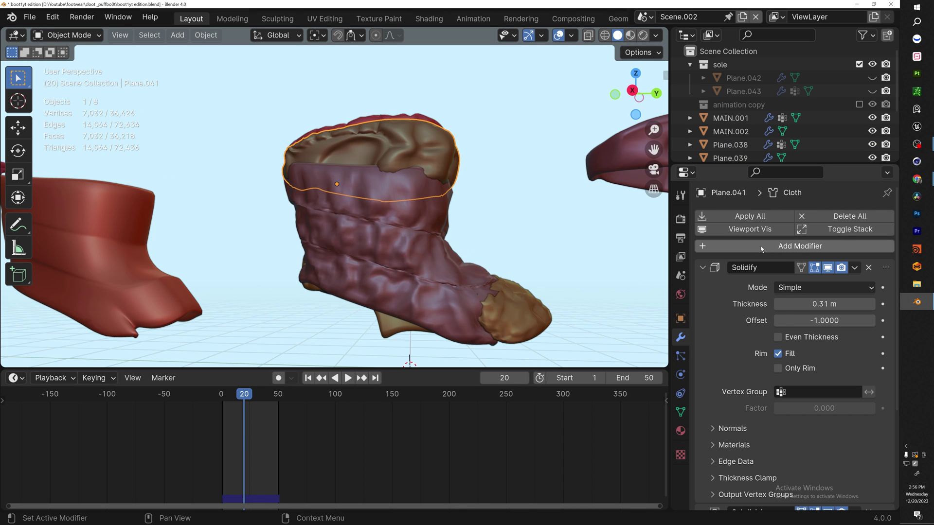
{"action": "left_click", "coordinate": [761, 246]}
{"action": "left_click", "coordinate": [690, 246]}
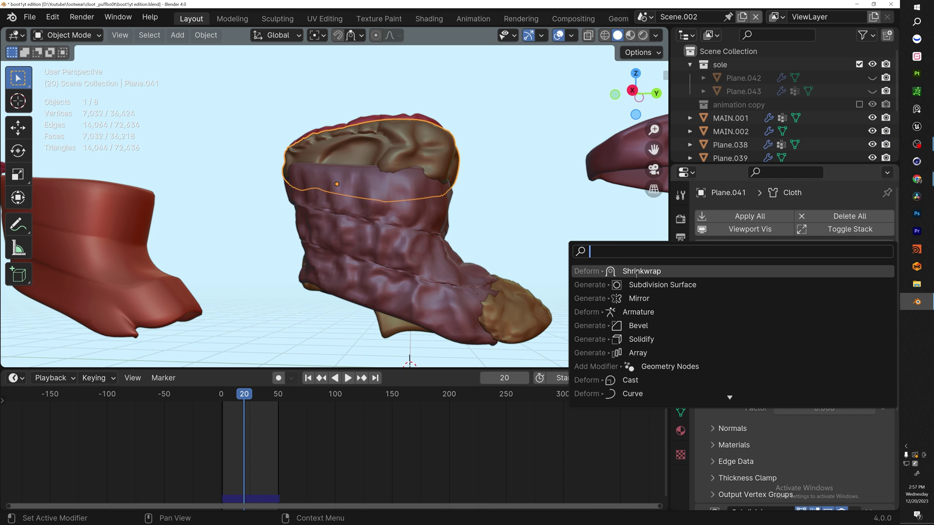
{"action": "left_click", "coordinate": [657, 285]}
{"action": "scroll", "coordinate": [804, 326], "scroll_direction": "down", "scroll_amount": 10}
{"action": "scroll", "coordinate": [348, 176], "scroll_direction": "up", "scroll_amount": 5}
- Select Plane.038 to check its modifiers and isolate the selected piece in local view
{"action": "middle_click_drag", "start_coordinate": [348, 176], "coordinate": [475, 211]}
{"action": "left_click", "coordinate": [475, 211]}
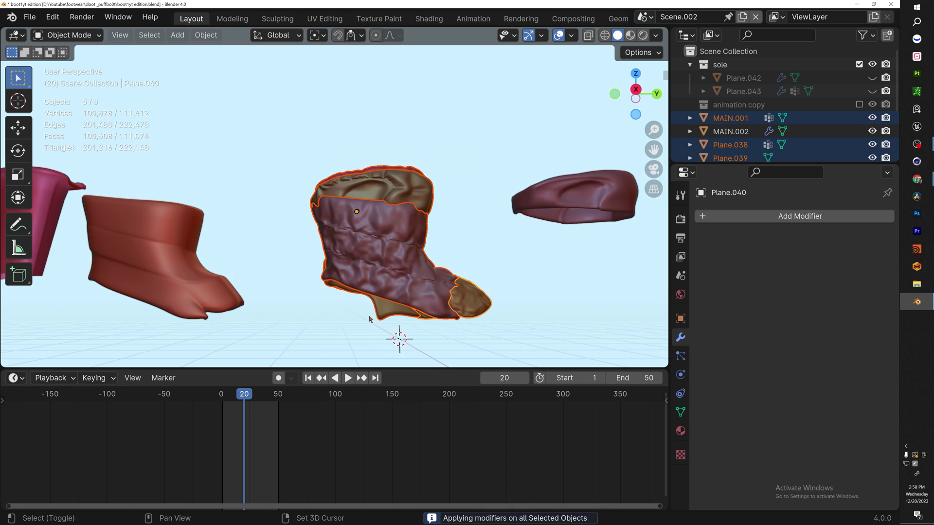
{"action": "middle_click_drag", "start_coordinate": [360, 263], "coordinate": [394, 134]}
{"action": "key", "text": "KP_Divide"}
- Put Plane.041 into Sculpt Mode and enlarge the Grab brush radius to about 157 px
{"action": "left_click", "coordinate": [394, 134]}
{"action": "key", "text": "Tab"}
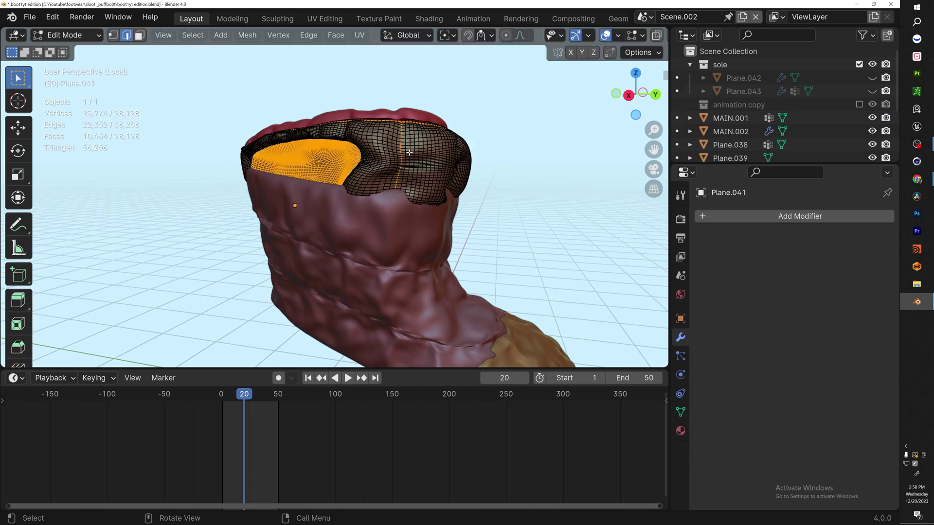
{"action": "key", "text": "ctrl+Tab"}
{"action": "left_click", "coordinate": [385, 246]}
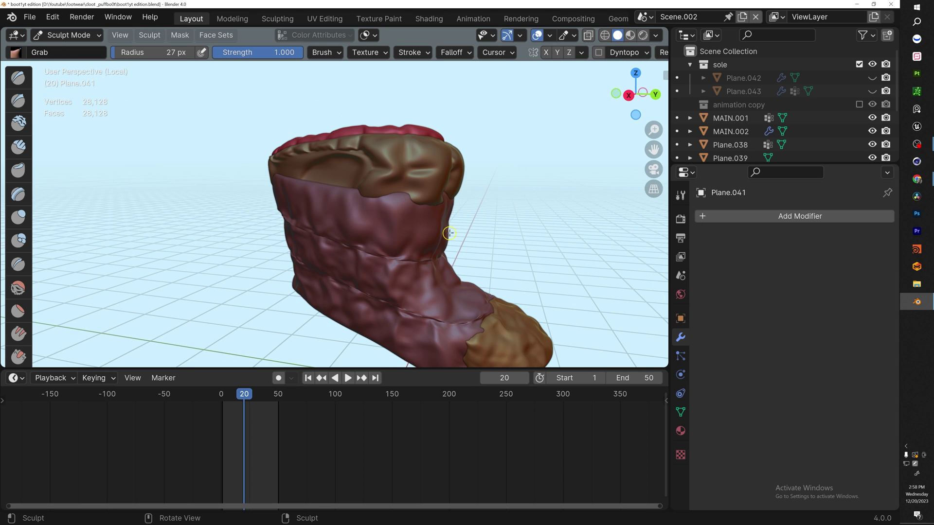
{"action": "scroll", "coordinate": [513, 223], "scroll_direction": "up", "scroll_amount": 3}
{"action": "key", "text": "f"}
{"action": "left_click", "coordinate": [381, 184]}
- Grab-sculpt the intersecting padding on Plane.041 around the top rim of the boot
{"action": "mouse_move", "coordinate": [382, 183]}
{"action": "middle_mouse_down"}
{"action": "mouse_move", "coordinate": [403, 192]}
{"action": "mouse_move", "coordinate": [465, 282]}
{"action": "mouse_move", "coordinate": [427, 265]}
{"action": "mouse_move", "coordinate": [311, 146]}
{"action": "middle_mouse_up"}
{"action": "scroll", "coordinate": [465, 281], "scroll_direction": "up", "scroll_amount": 2}
{"action": "scroll", "coordinate": [428, 264], "scroll_direction": "up", "scroll_amount": 2}
{"action": "scroll", "coordinate": [419, 255], "scroll_direction": "down", "scroll_amount": 3}
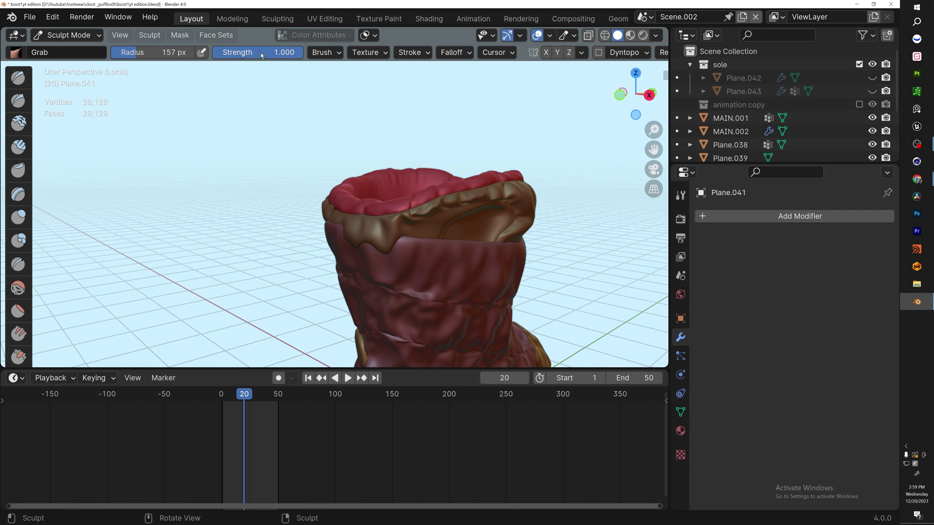
{"action": "scroll", "coordinate": [393, 254], "scroll_direction": "up", "scroll_amount": 2}
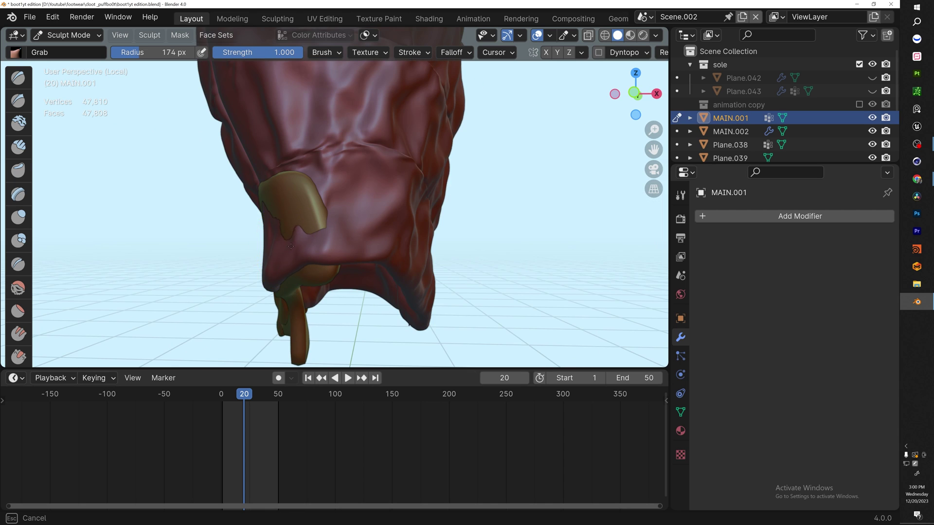
{"action": "middle_click_drag", "start_coordinate": [292, 246], "coordinate": [288, 255]}
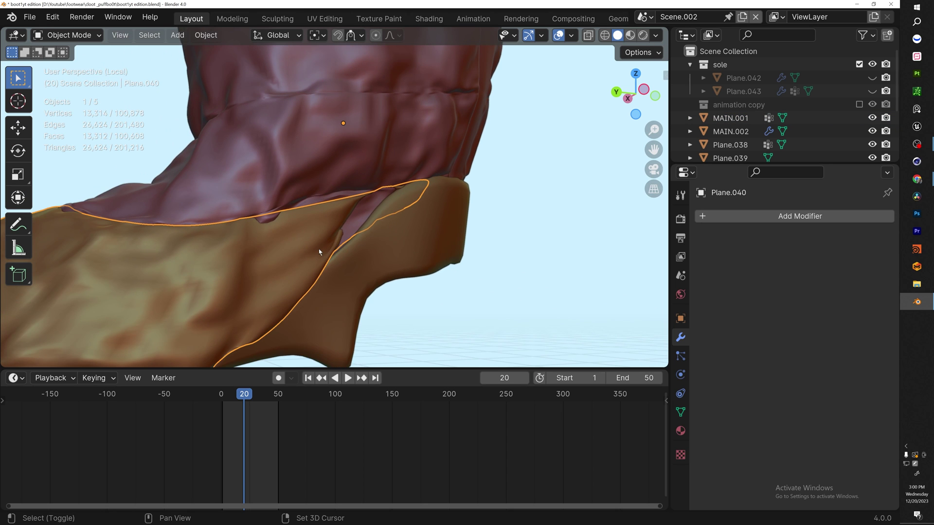
- Sculpt MAIN.001's upper padding clear of Plane.040 at the toe, then show all boot pieces
{"action": "key", "text": "ctrl+Tab"}
{"action": "left_click", "coordinate": [317, 344]}
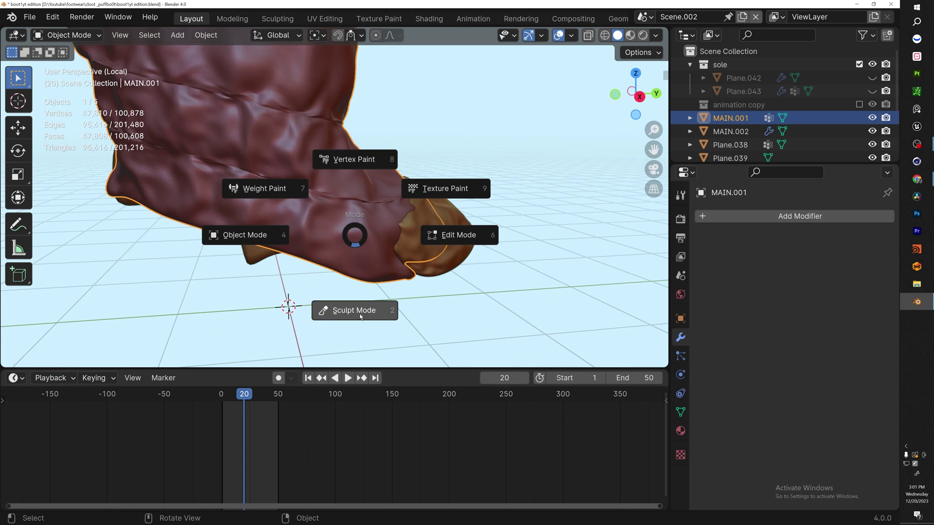
{"action": "left_click", "coordinate": [360, 313]}
{"action": "mouse_move", "coordinate": [406, 226]}
{"action": "middle_mouse_down"}
{"action": "mouse_move", "coordinate": [393, 233]}
{"action": "mouse_move", "coordinate": [396, 212]}
{"action": "middle_mouse_up"}
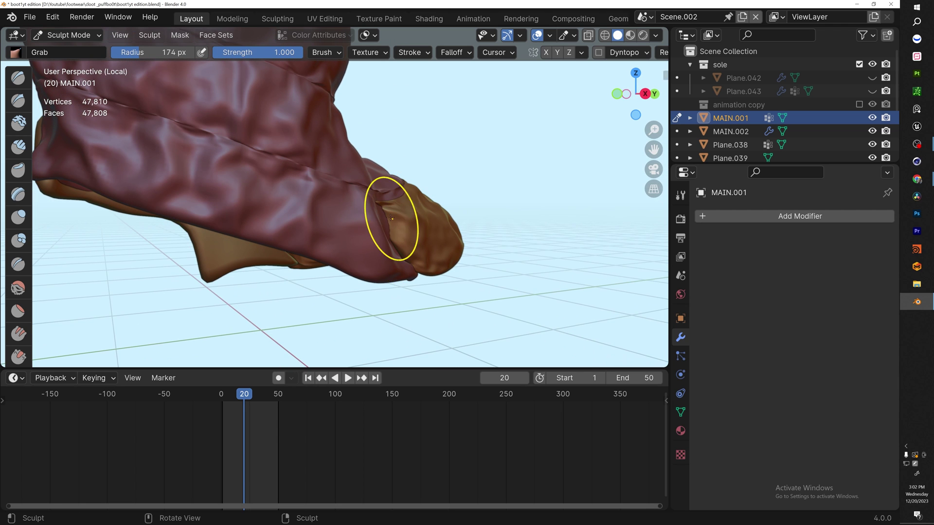
{"action": "scroll", "coordinate": [388, 218], "scroll_direction": "down", "scroll_amount": 5}
{"action": "key", "text": "KP_Divide"}
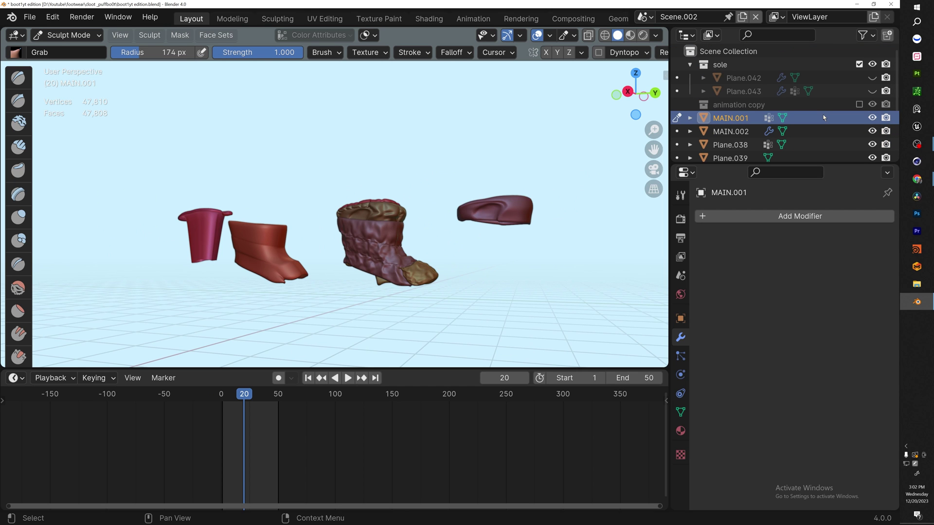
- Orbit and zoom around MAIN.001 to inspect where the puffy upper overlaps the foot panel
{"action": "scroll", "coordinate": [427, 281], "scroll_direction": "up", "scroll_amount": 8}
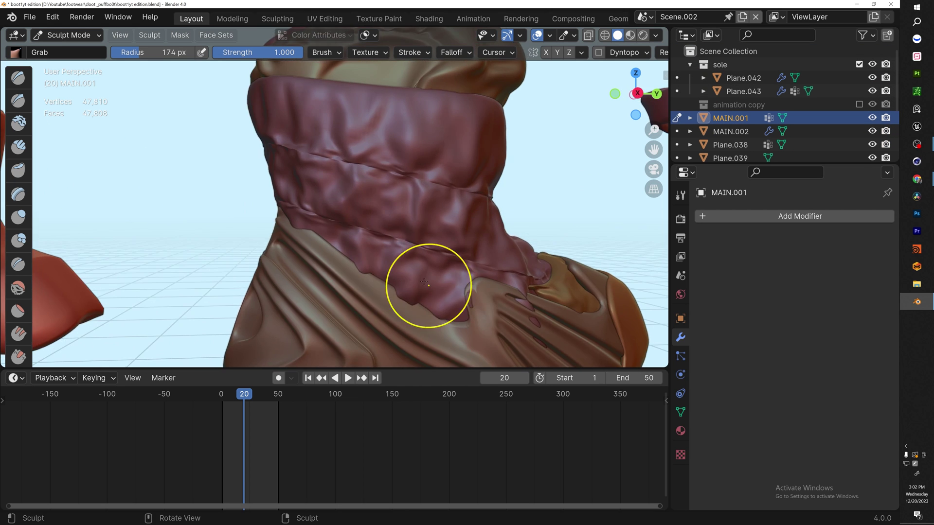
{"action": "mouse_move", "coordinate": [427, 281]}
{"action": "middle_mouse_down"}
{"action": "mouse_move", "coordinate": [428, 295]}
{"action": "mouse_move", "coordinate": [443, 282]}
{"action": "middle_mouse_up"}
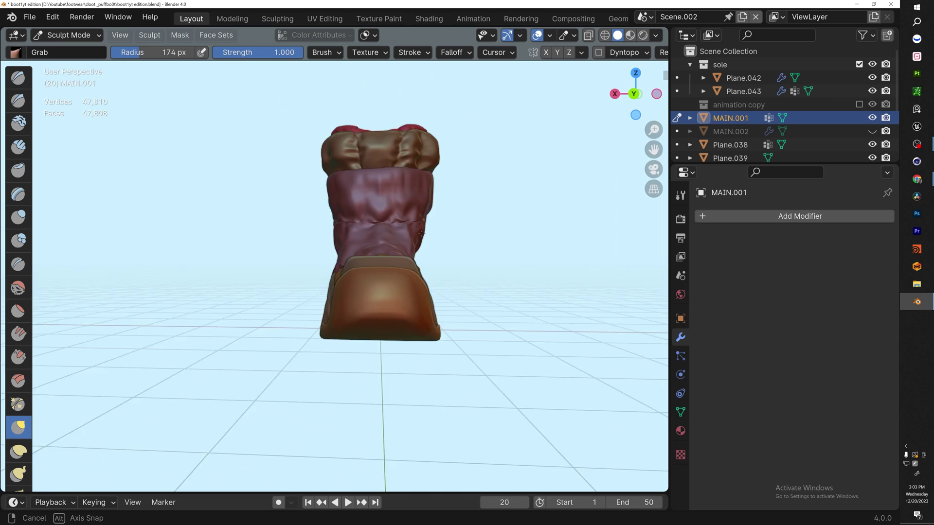
{"action": "mouse_move", "coordinate": [467, 228]}
{"action": "middle_mouse_down"}
{"action": "mouse_move", "coordinate": [596, 209]}
{"action": "mouse_move", "coordinate": [602, 272]}
{"action": "mouse_move", "coordinate": [486, 279]}
{"action": "middle_mouse_up"}
{"action": "scroll", "coordinate": [402, 287], "scroll_direction": "up", "scroll_amount": 5}
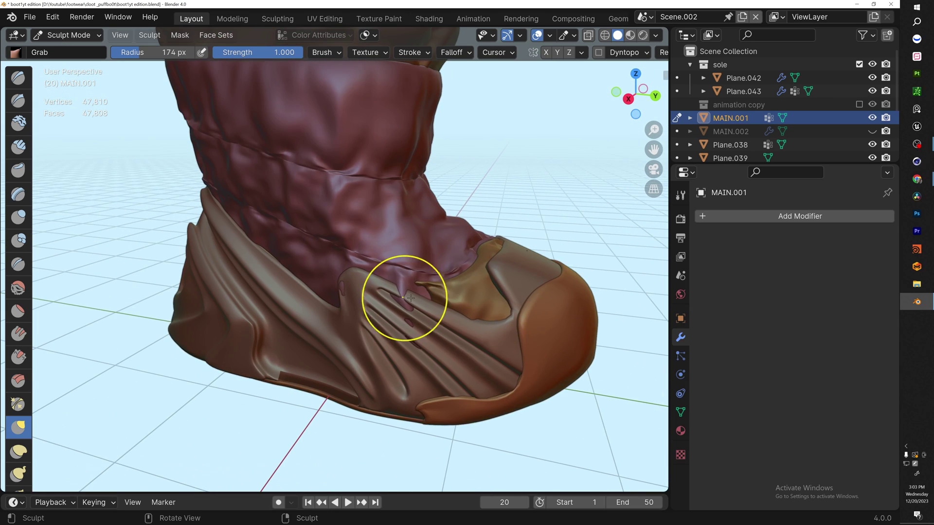
{"action": "mouse_move", "coordinate": [413, 298]}
{"action": "middle_mouse_down"}
{"action": "mouse_move", "coordinate": [399, 302]}
{"action": "mouse_move", "coordinate": [422, 297]}
{"action": "middle_mouse_up"}
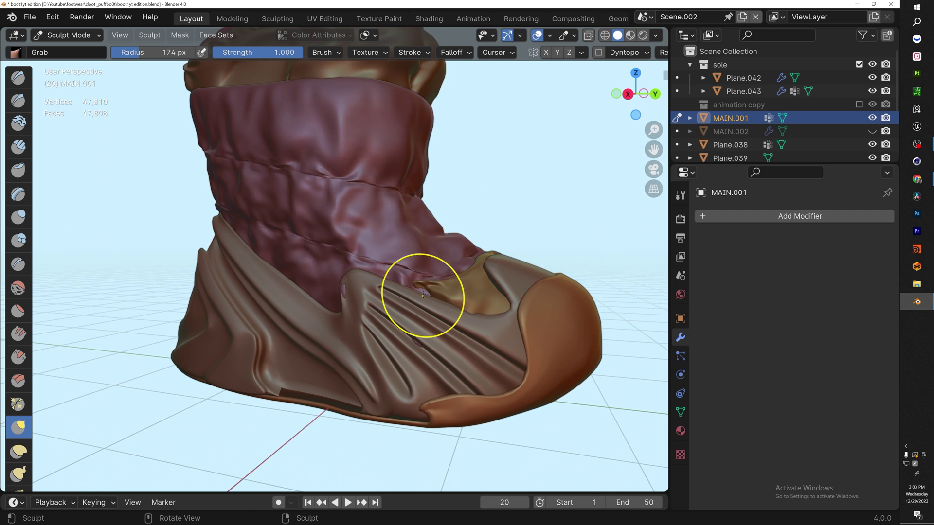
{"action": "scroll", "coordinate": [423, 295], "scroll_direction": "down", "scroll_amount": 6}
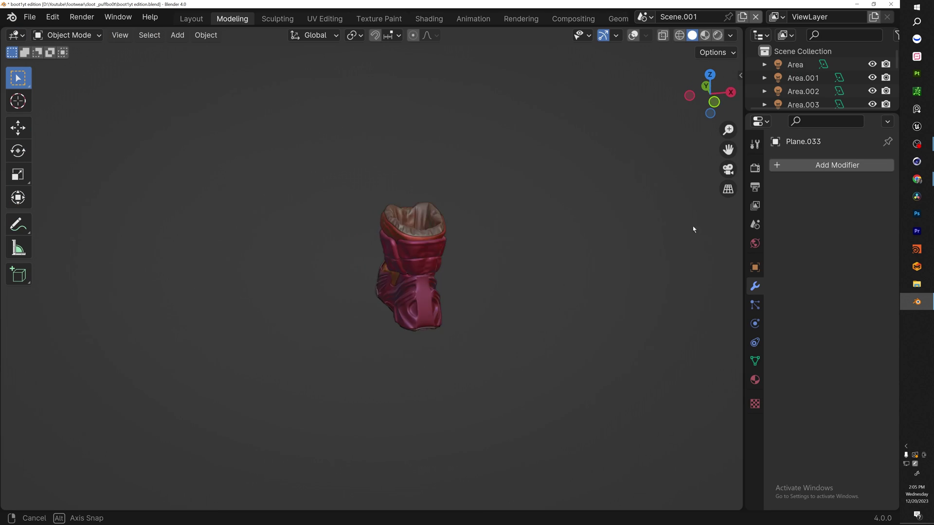
{"action": "mouse_move", "coordinate": [694, 229]}
{"action": "middle_mouse_down"}
{"action": "mouse_move", "coordinate": [598, 183]}
{"action": "mouse_move", "coordinate": [467, 189]}
{"action": "mouse_move", "coordinate": [400, 234]}
{"action": "mouse_move", "coordinate": [378, 308]}
{"action": "mouse_move", "coordinate": [389, 382]}
{"action": "mouse_move", "coordinate": [467, 433]}
{"action": "mouse_move", "coordinate": [603, 462]}
{"action": "mouse_move", "coordinate": [706, 440]}
{"action": "mouse_move", "coordinate": [36, 423]}
{"action": "mouse_move", "coordinate": [171, 415]}
{"action": "mouse_move", "coordinate": [263, 309]}
{"action": "mouse_move", "coordinate": [229, 177]}
{"action": "mouse_move", "coordinate": [79, 148]}
{"action": "mouse_move", "coordinate": [723, 155]}
{"action": "mouse_move", "coordinate": [670, 175]}
{"action": "mouse_move", "coordinate": [640, 211]}
{"action": "middle_mouse_up"}
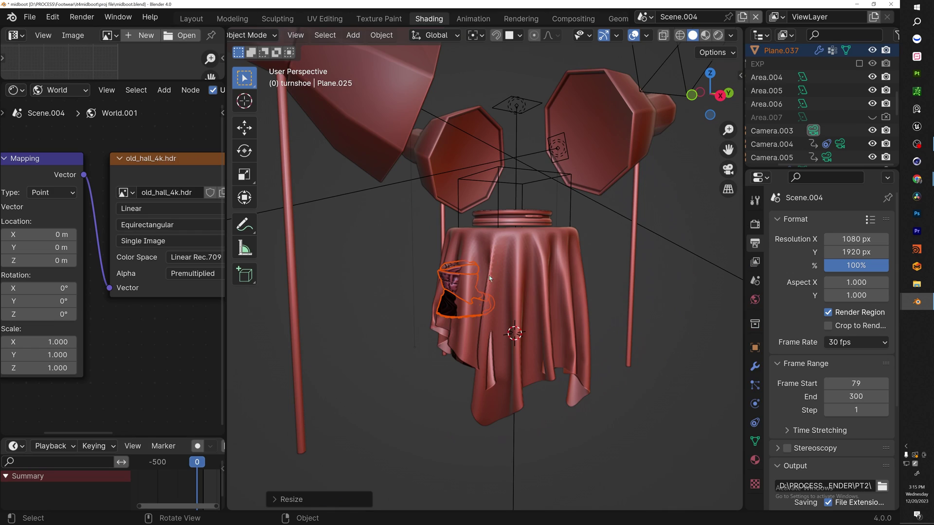
- Move the pair of boots up onto the turntable pedestal and confirm their position
{"action": "key", "text": "g"}
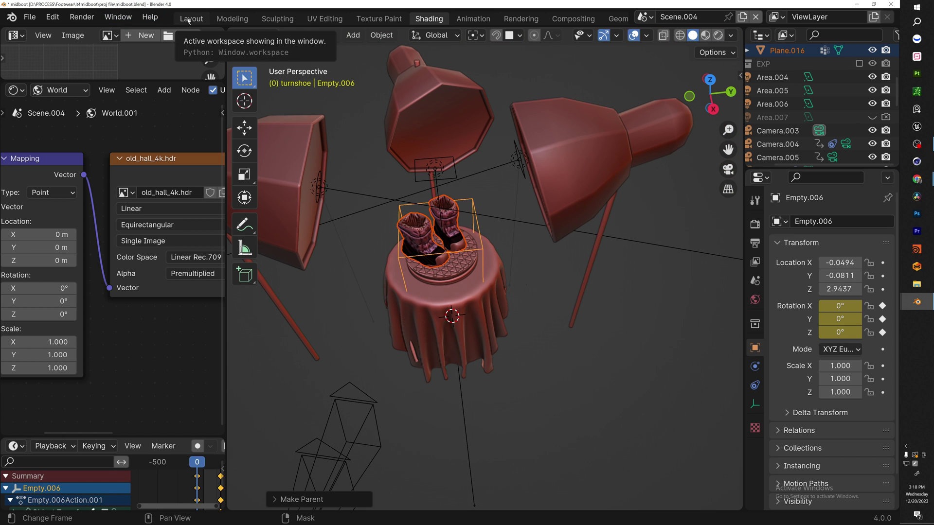
{"action": "left_click", "coordinate": [188, 19]}
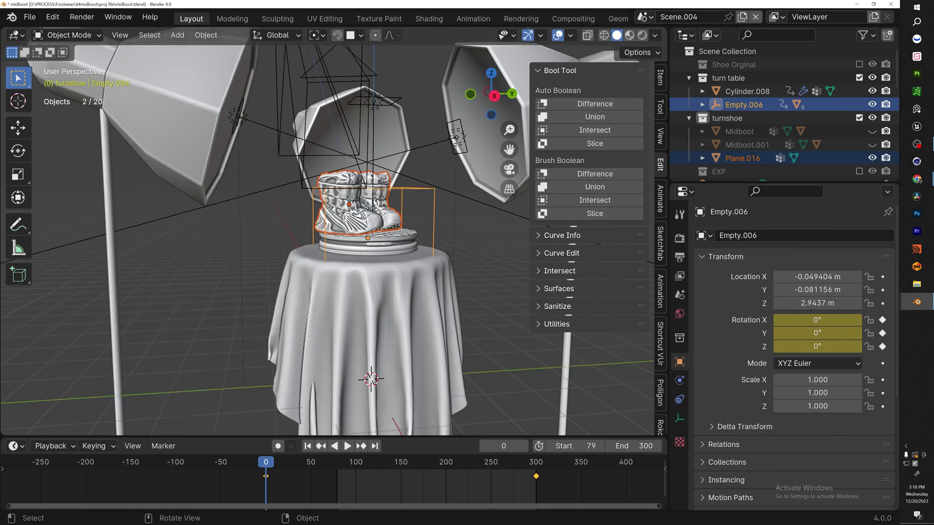
{"action": "middle_click_drag", "start_coordinate": [369, 205], "coordinate": [282, 209]}
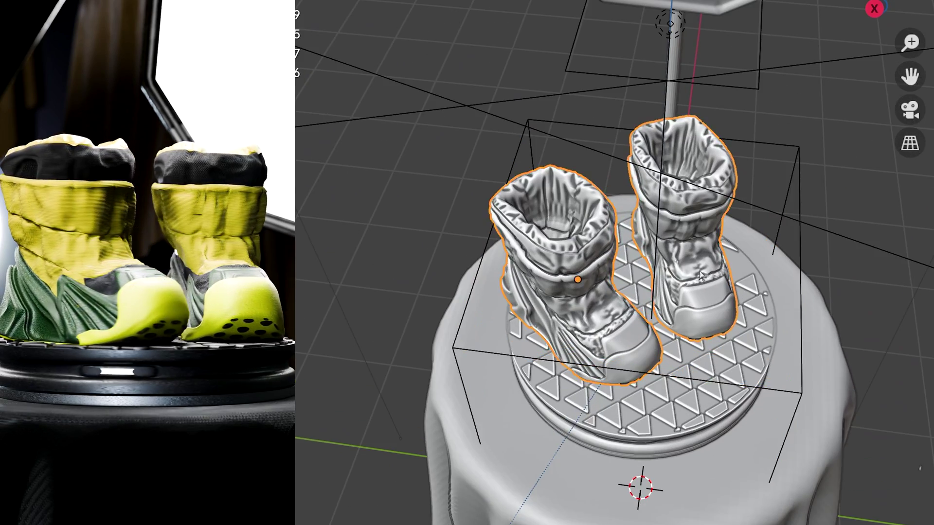
{"action": "middle_click_drag", "start_coordinate": [627, 304], "coordinate": [777, 393]}
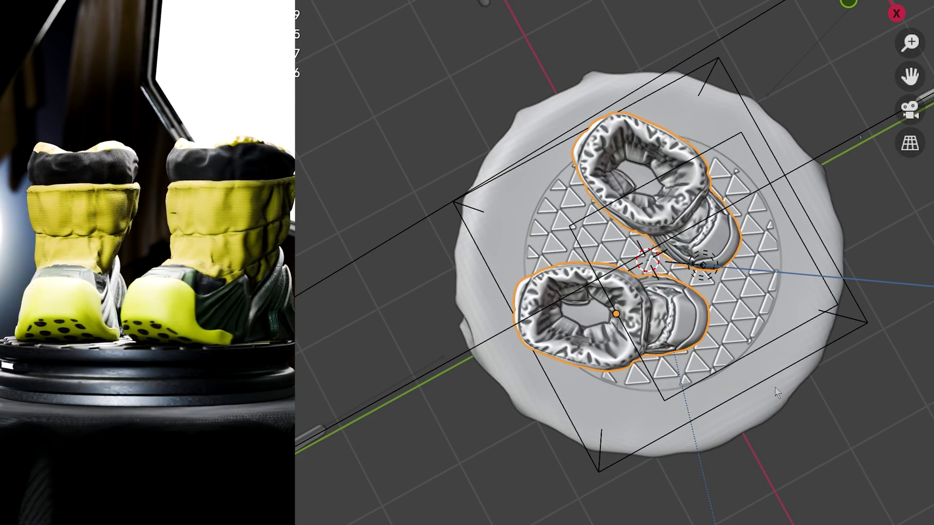
{"action": "left_click", "coordinate": [734, 366]}
{"action": "mouse_move", "coordinate": [735, 366]}
{"action": "middle_mouse_down"}
{"action": "mouse_move", "coordinate": [702, 369]}
{"action": "mouse_move", "coordinate": [775, 217]}
{"action": "mouse_move", "coordinate": [743, 318]}
{"action": "mouse_move", "coordinate": [754, 390]}
{"action": "mouse_move", "coordinate": [759, 360]}
{"action": "middle_mouse_up"}
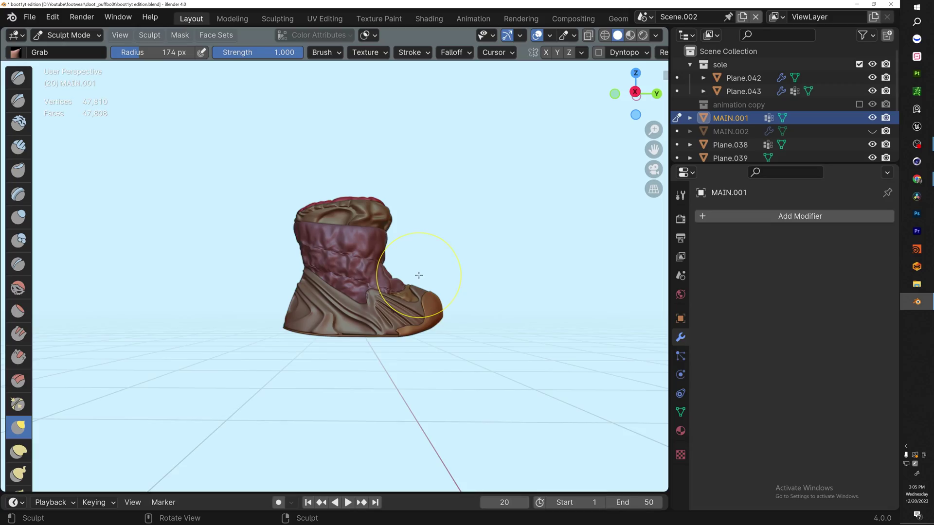